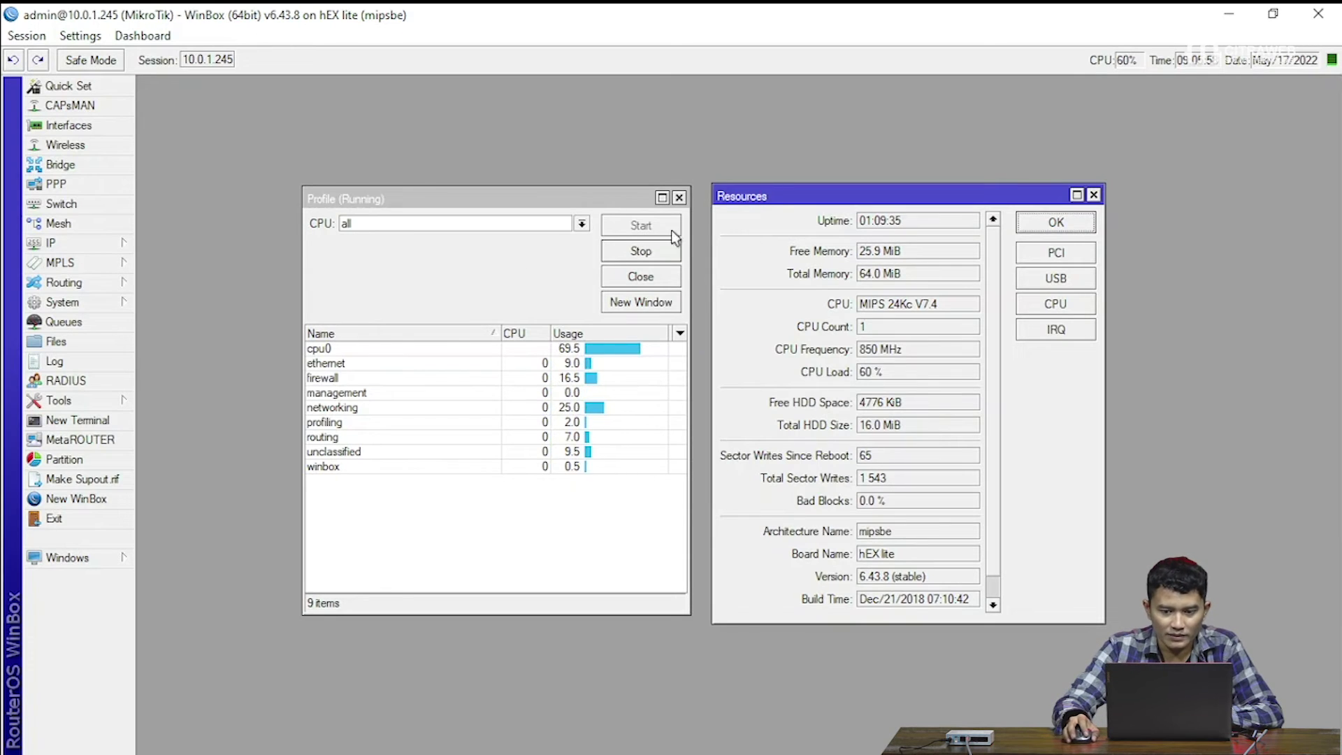
Open the router's IP firewall and show its Raw rules
{"action": "left_click", "coordinate": [66, 245]}
{"action": "left_click", "coordinate": [189, 399]}
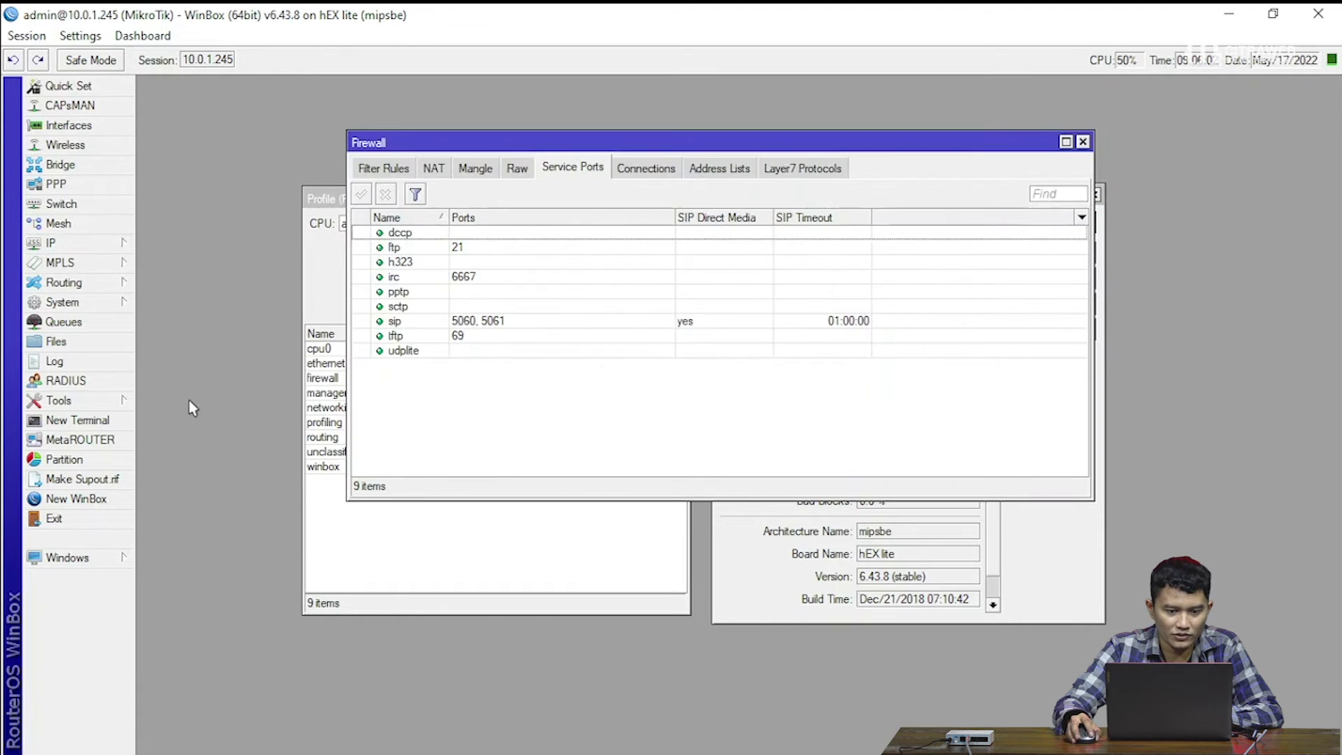
{"action": "left_click", "coordinate": [514, 168]}
Arrange the Profile and Resources windows side by side above the Firewall window, and widen the Firewall window
{"action": "left_click_drag", "start_coordinate": [570, 142], "coordinate": [536, 314]}
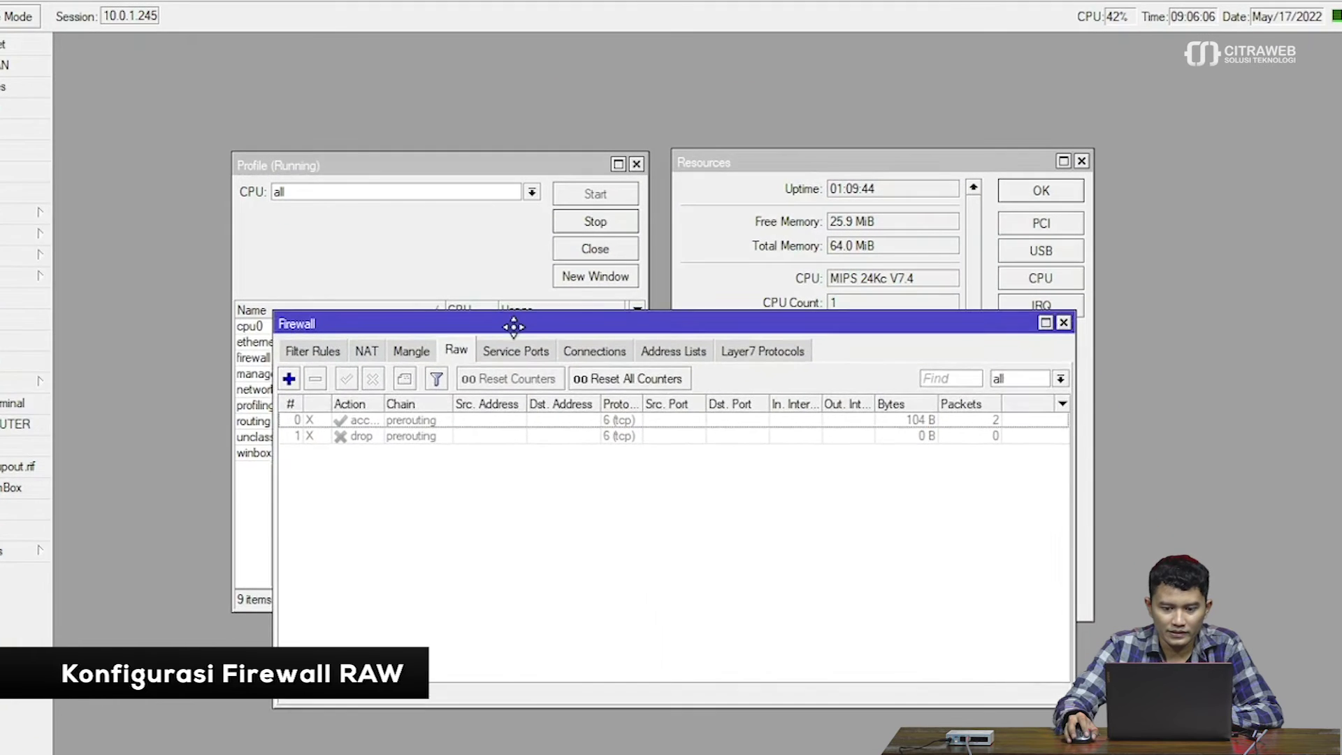
{"action": "left_click_drag", "start_coordinate": [755, 164], "coordinate": [744, 54]}
{"action": "left_click_drag", "start_coordinate": [509, 162], "coordinate": [514, 39]}
{"action": "left_click", "coordinate": [512, 548]}
{"action": "left_click_drag", "start_coordinate": [573, 297], "coordinate": [551, 322]}
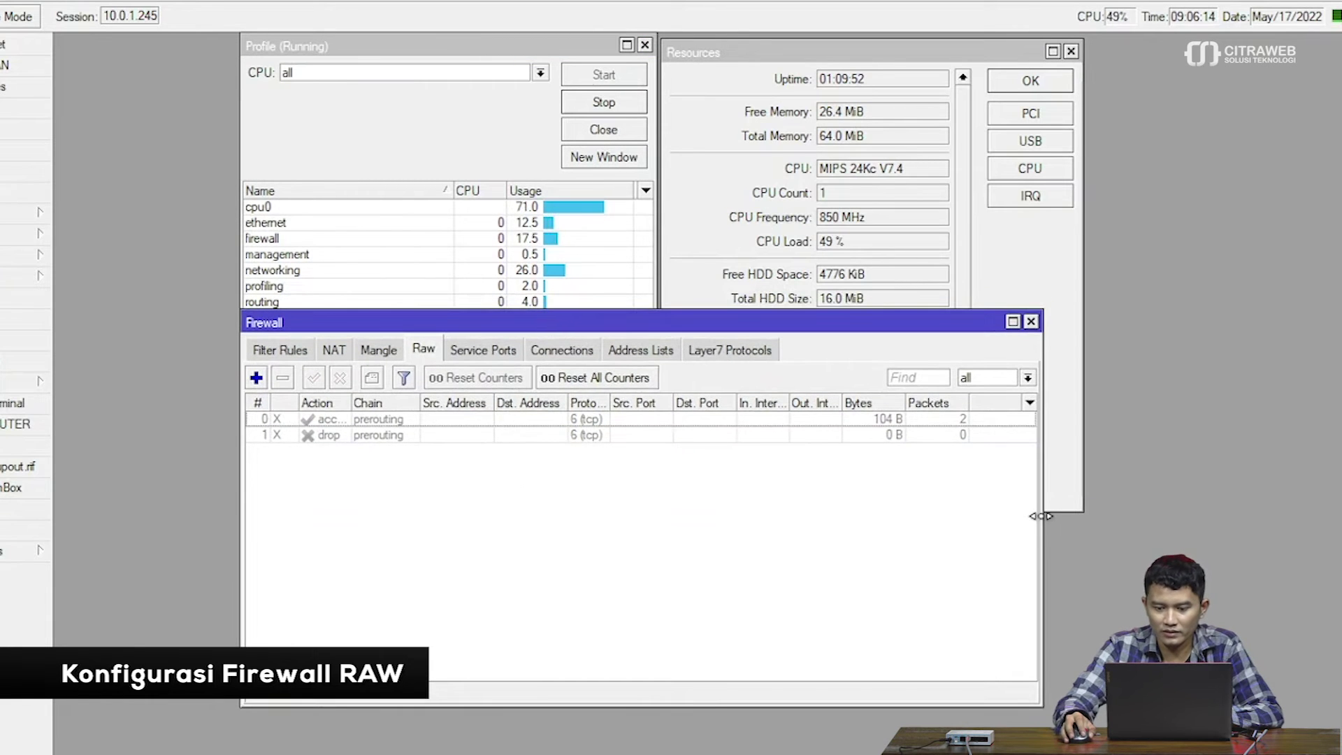
{"action": "left_click_drag", "start_coordinate": [1041, 515], "coordinate": [1112, 514]}
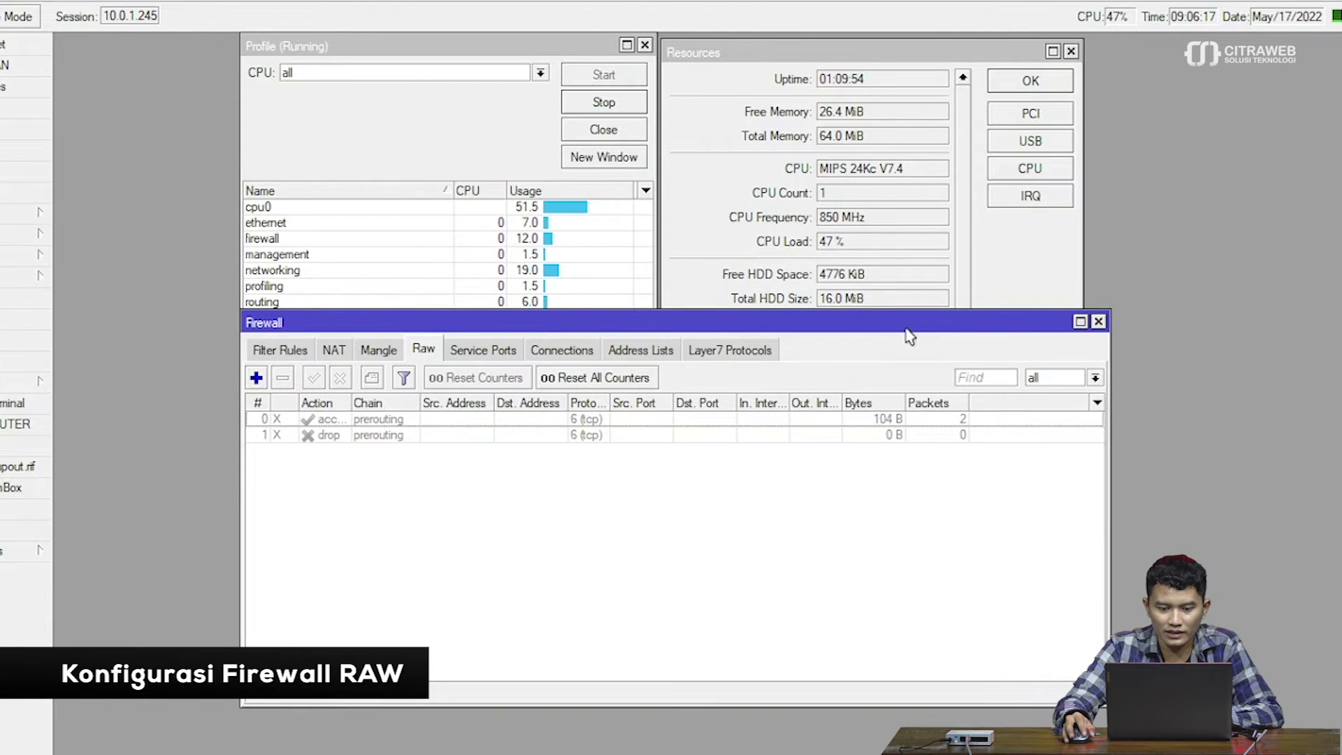
{"action": "left_click_drag", "start_coordinate": [905, 327], "coordinate": [908, 335]}
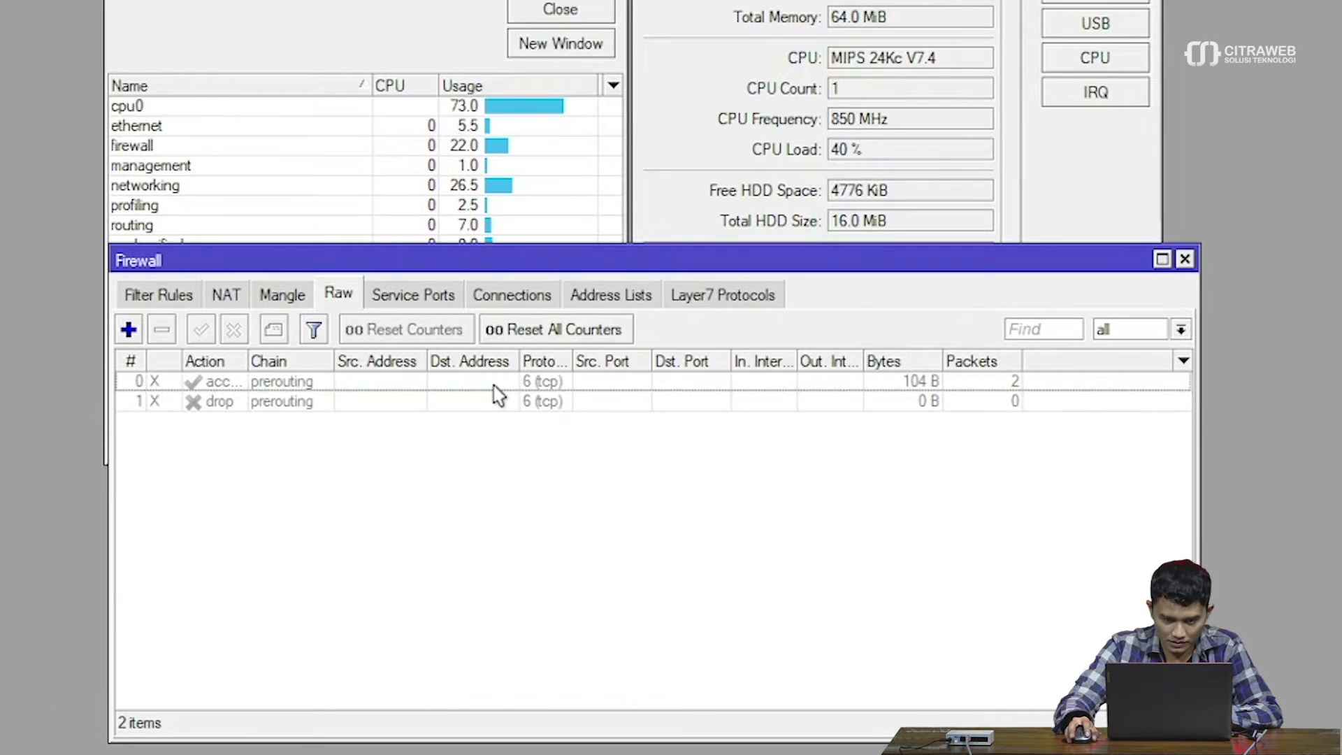
Edit the raw accept rule, choosing prerouting as the chain and syn as the TCP flag
{"action": "left_click", "coordinate": [498, 384]}
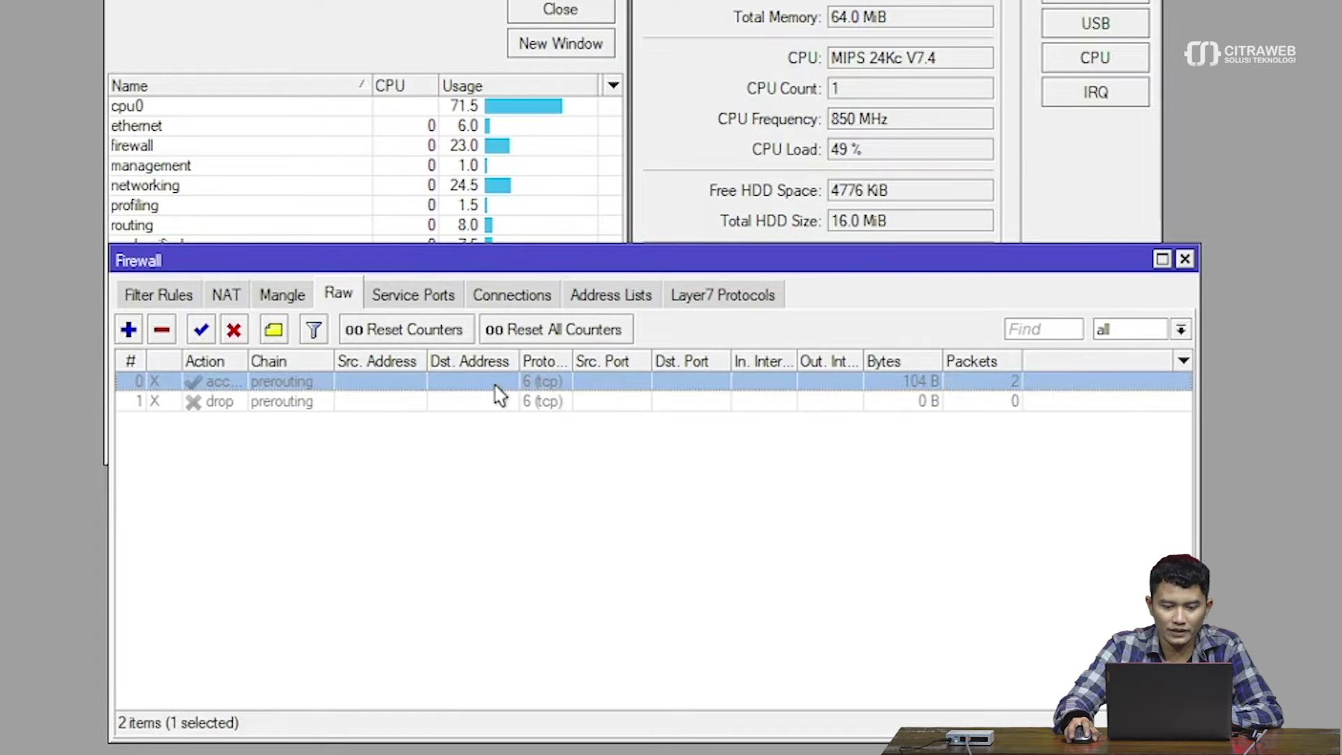
{"action": "double_click", "coordinate": [495, 386]}
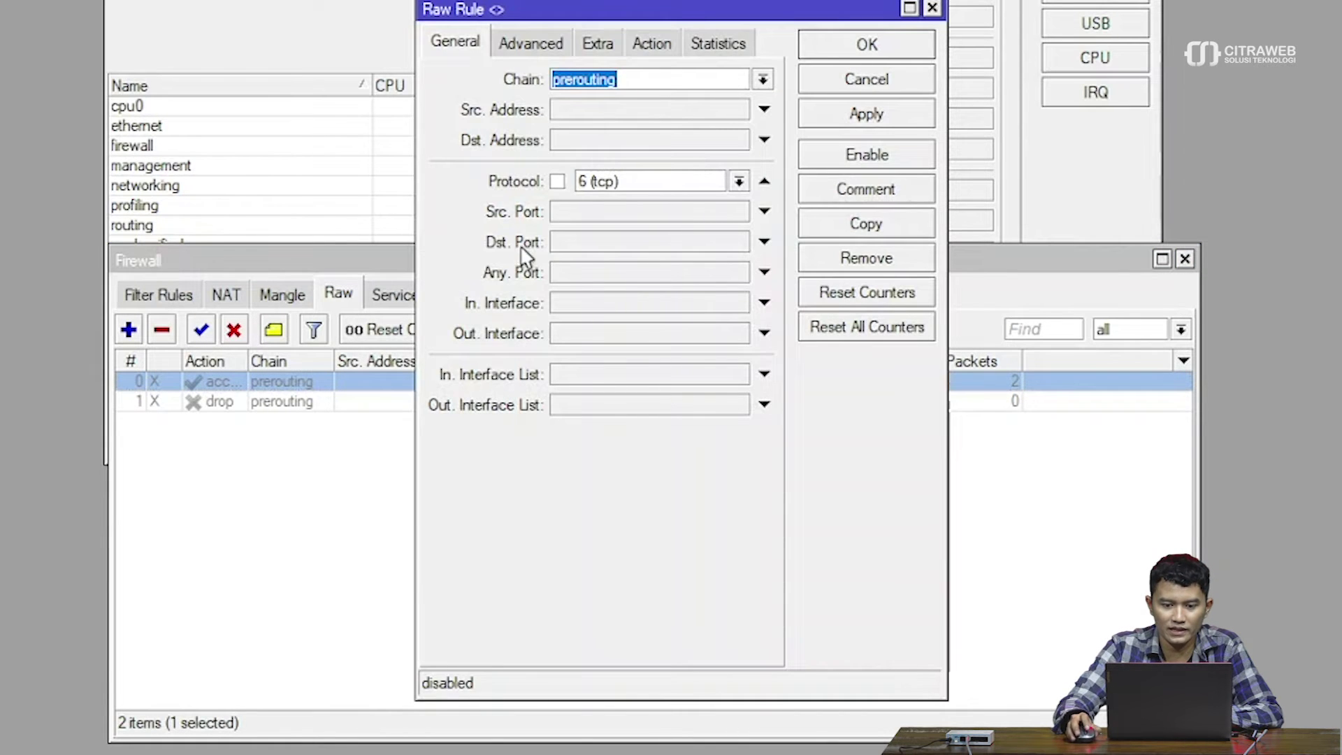
{"action": "left_click_drag", "start_coordinate": [579, 17], "coordinate": [699, 44]}
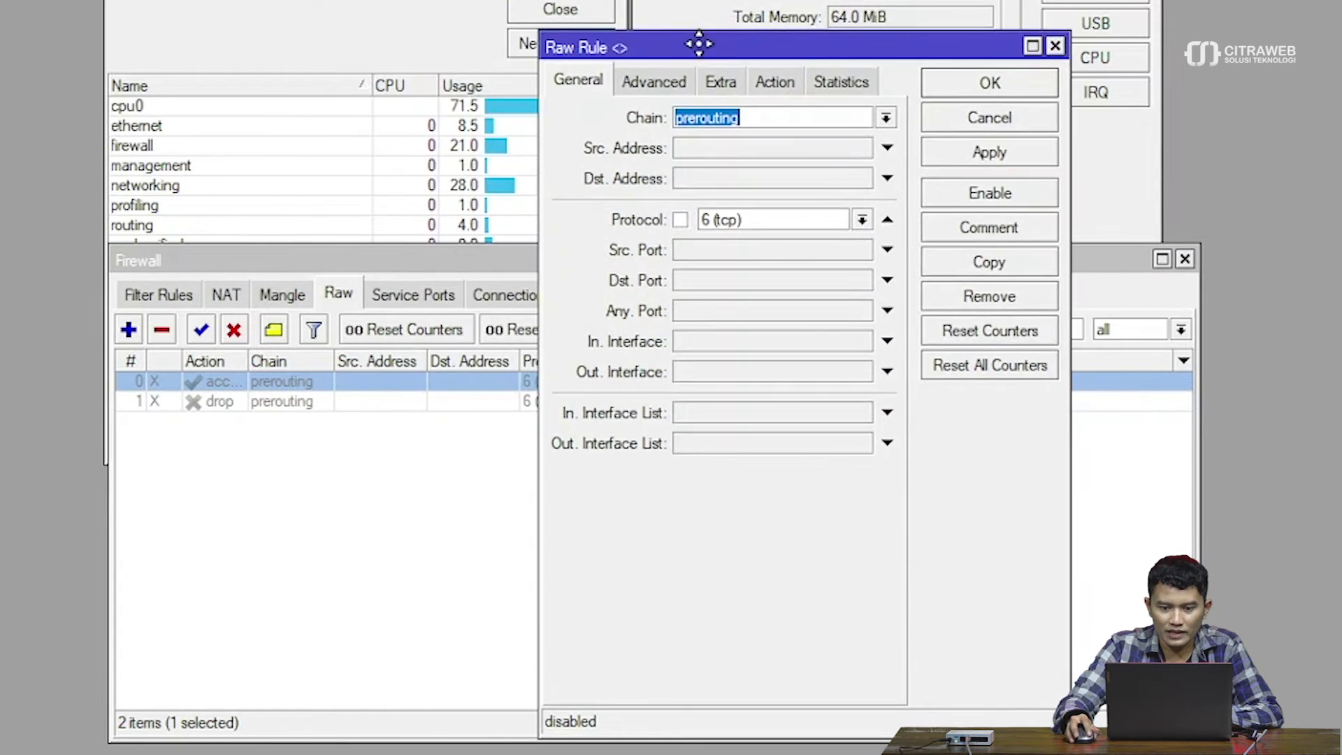
{"action": "left_click", "coordinate": [886, 118]}
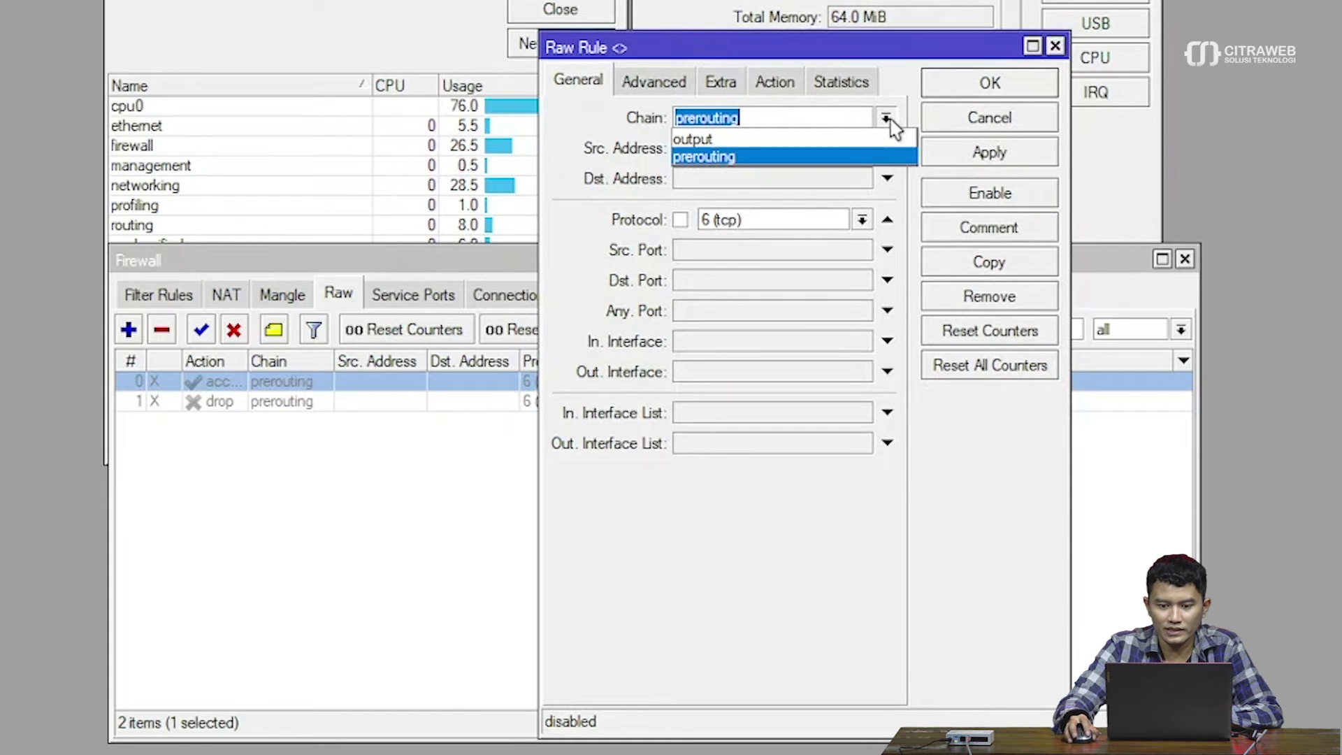
{"action": "left_click", "coordinate": [854, 156]}
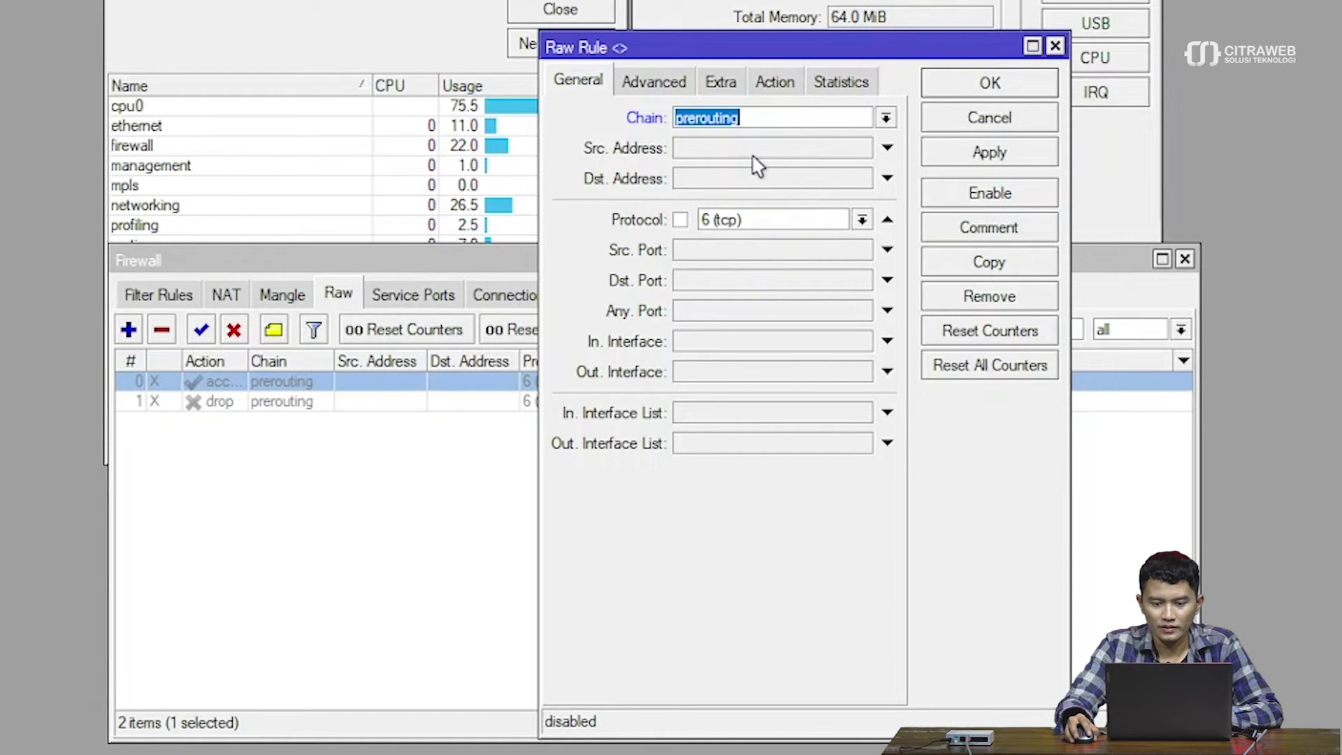
{"action": "left_click", "coordinate": [657, 87]}
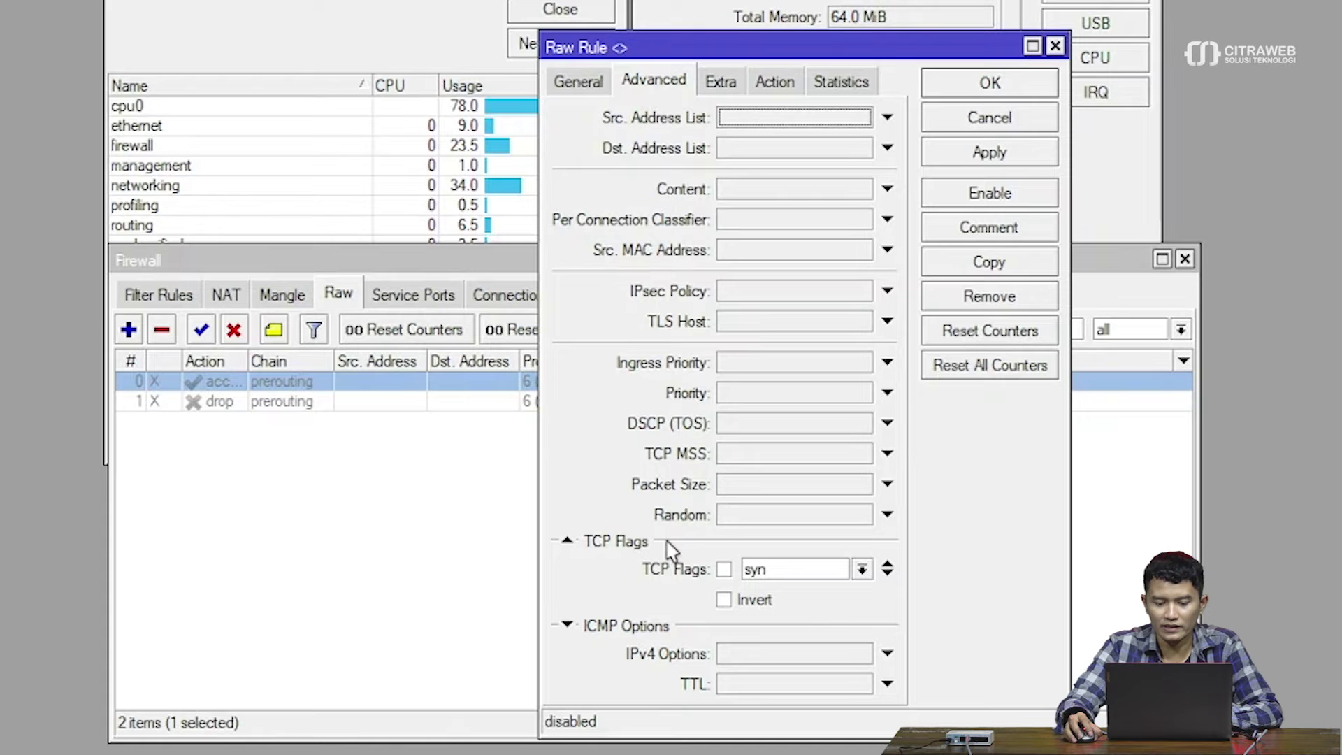
{"action": "left_click", "coordinate": [863, 570]}
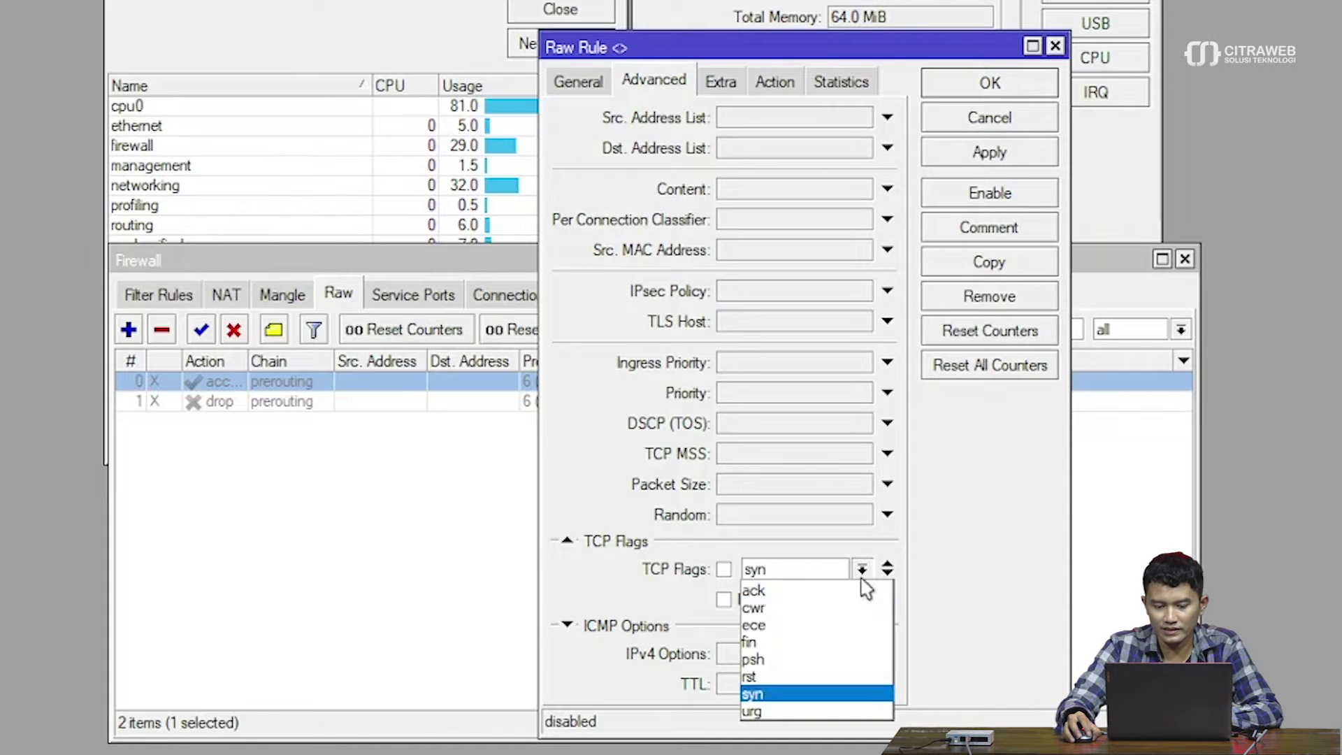
{"action": "left_click", "coordinate": [825, 694]}
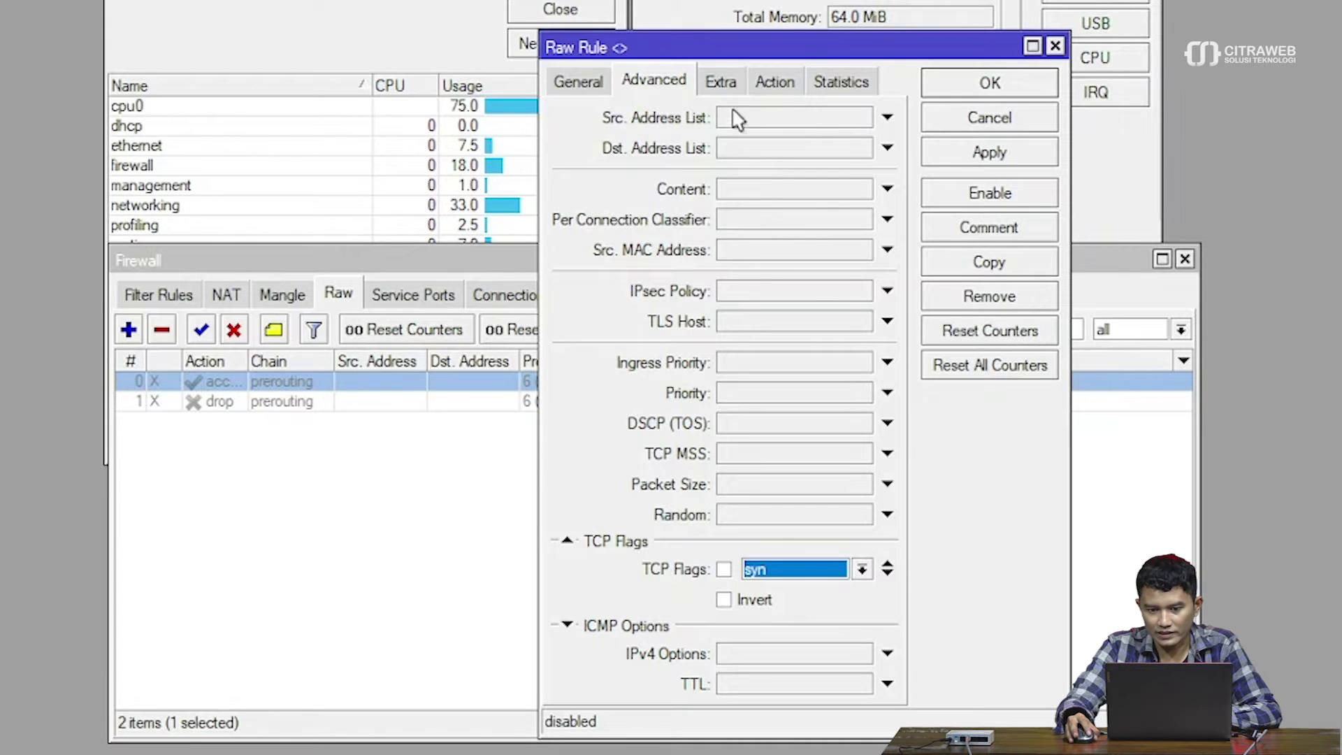
Examine the accept rule's rate limit, burst, mode, TCP flag and action settings
{"action": "left_click", "coordinate": [721, 82]}
{"action": "left_click_drag", "start_coordinate": [745, 50], "coordinate": [745, 15]}
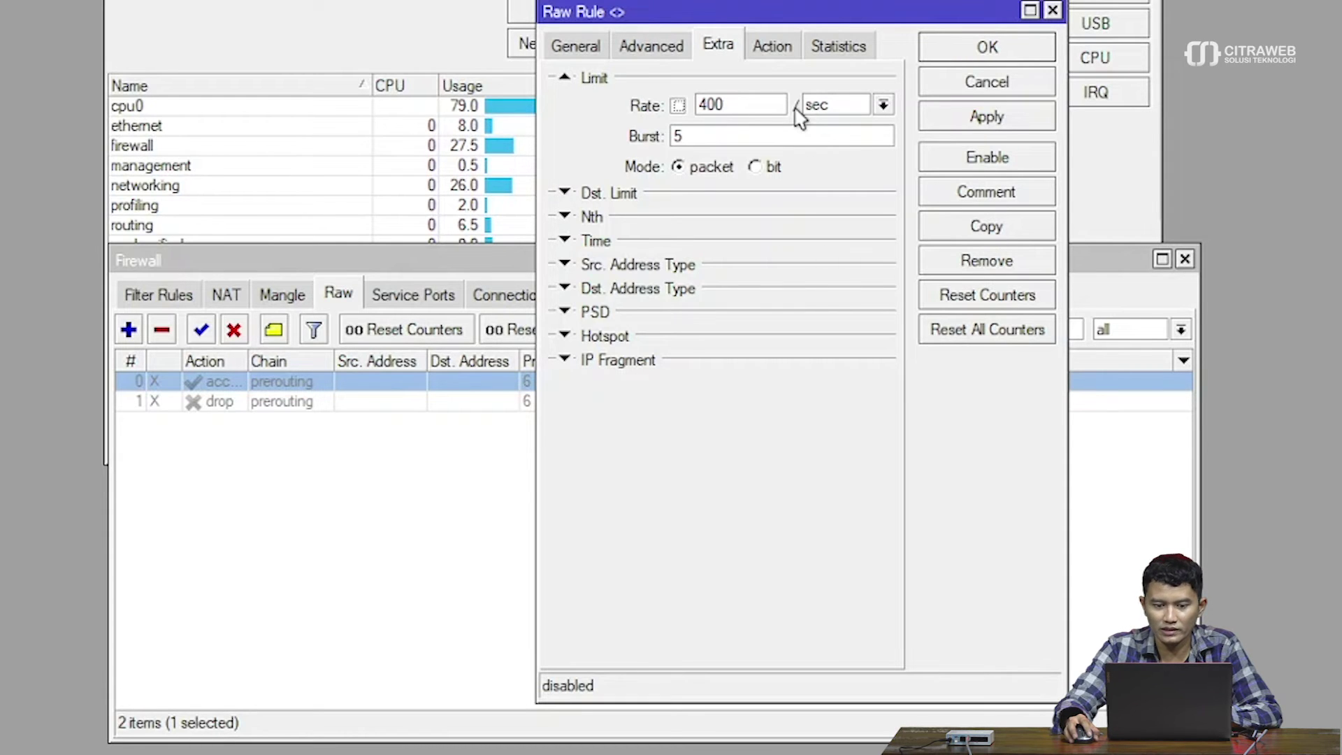
{"action": "left_click", "coordinate": [717, 134]}
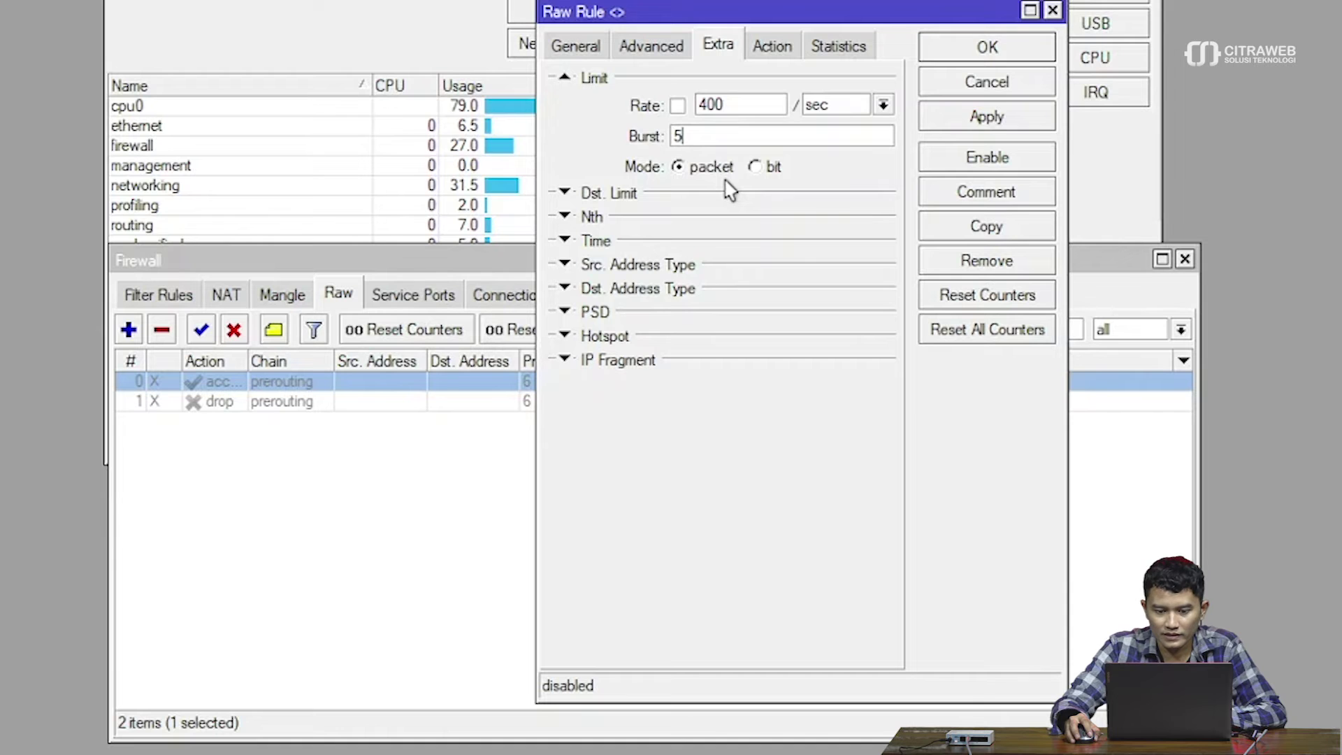
{"action": "left_click", "coordinate": [777, 48]}
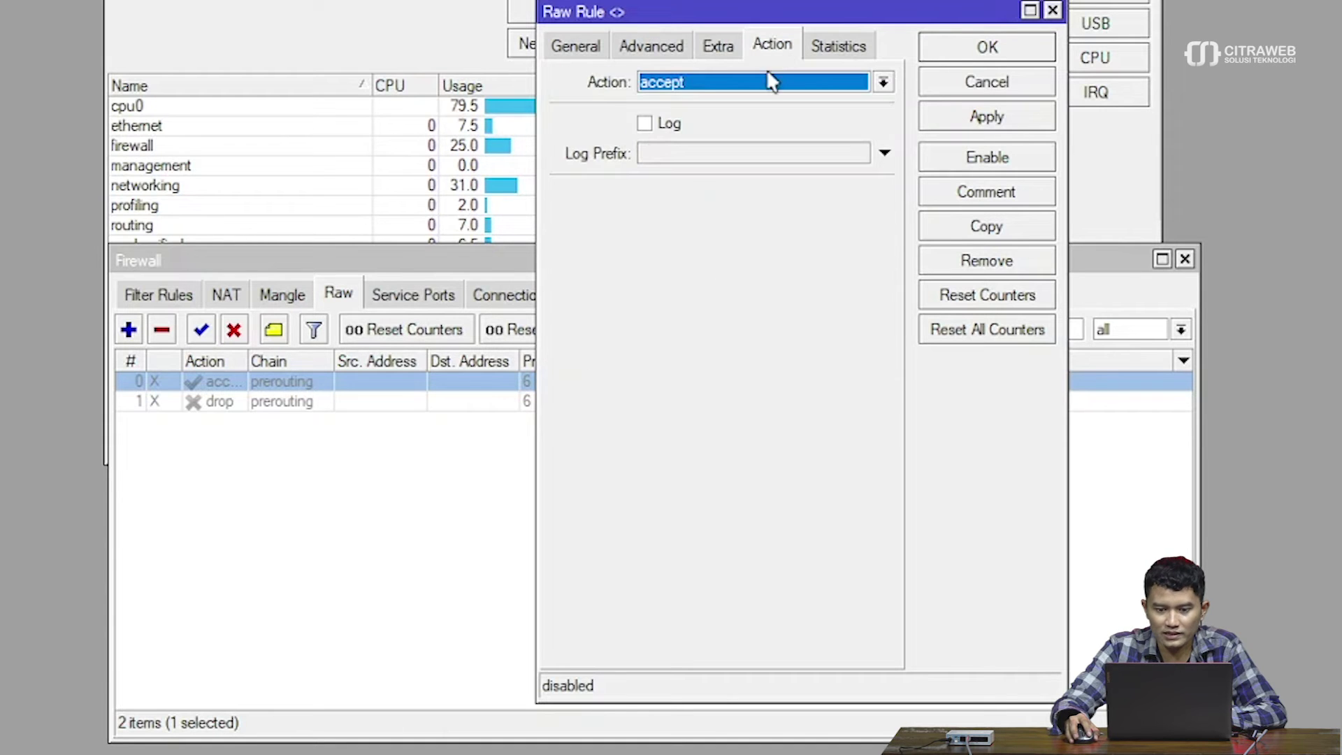
{"action": "left_click", "coordinate": [722, 47]}
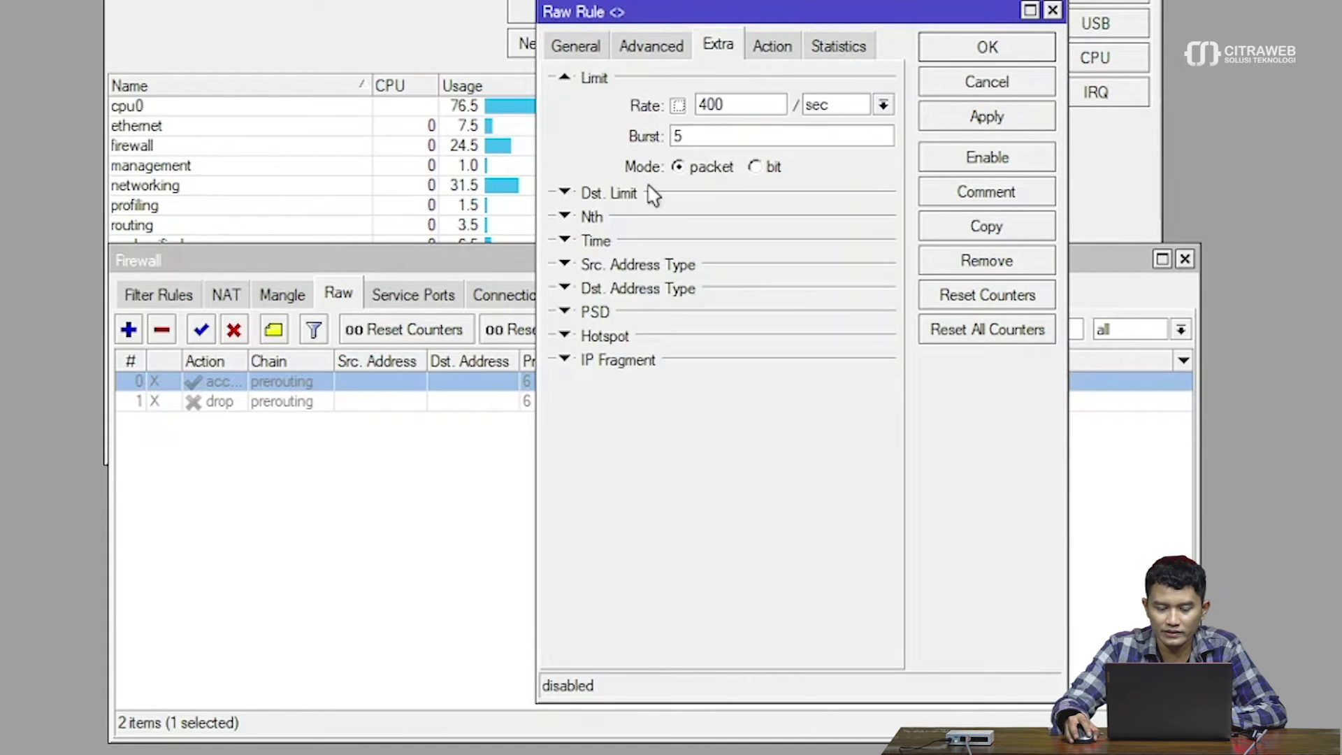
{"action": "left_click", "coordinate": [776, 46]}
{"action": "left_click", "coordinate": [681, 48]}
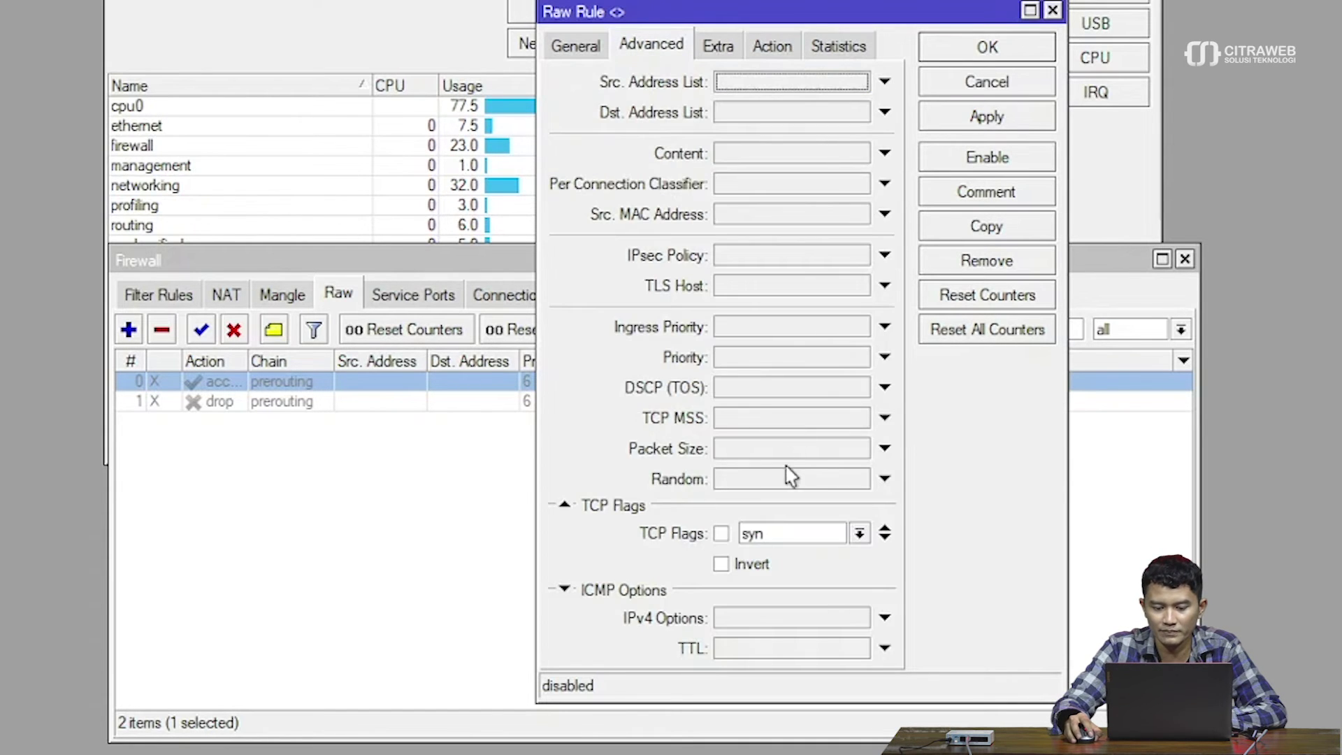
{"action": "left_click", "coordinate": [772, 49]}
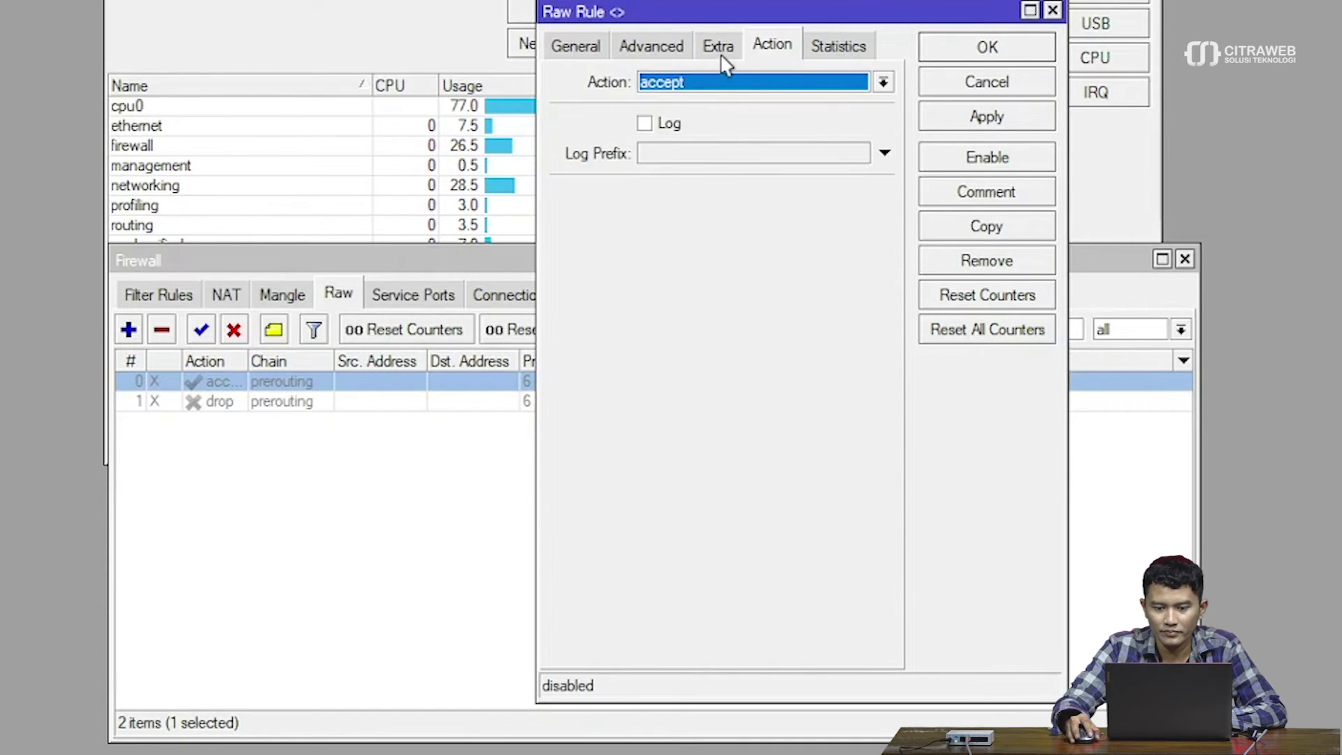
{"action": "left_click", "coordinate": [720, 49]}
Save the accept rule's settings and enable the rule
{"action": "left_click", "coordinate": [953, 57]}
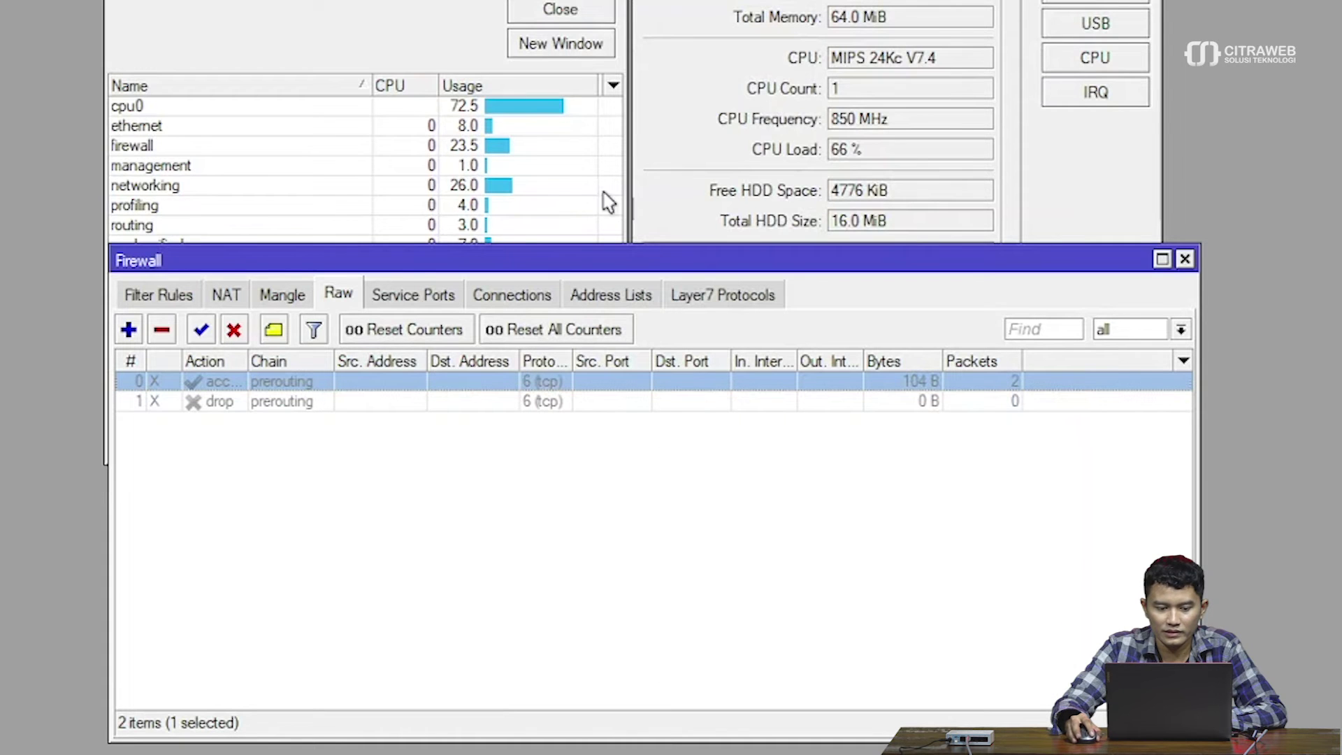
{"action": "left_click", "coordinate": [201, 333]}
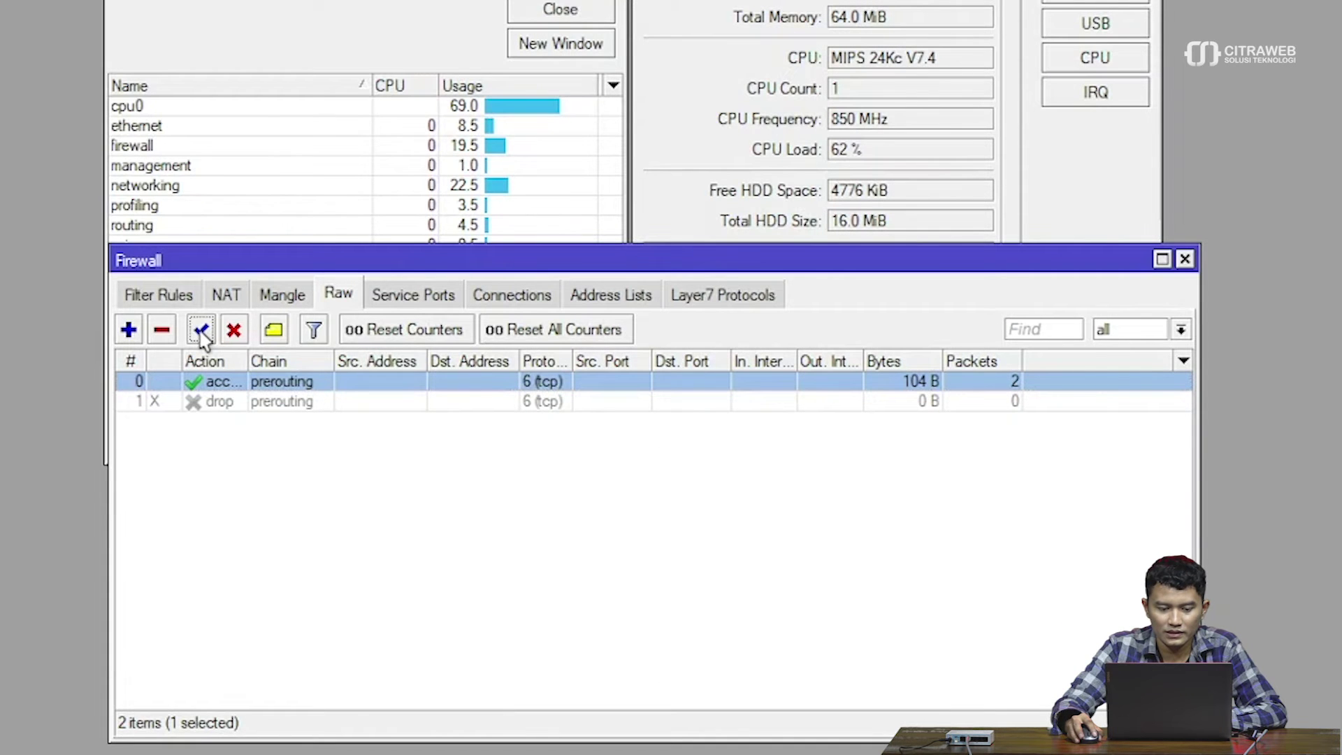
Examine the disabled raw drop rule's chain, protocol, TCP flags, limit options and action, and close it with its settings accepted
{"action": "double_click", "coordinate": [451, 405]}
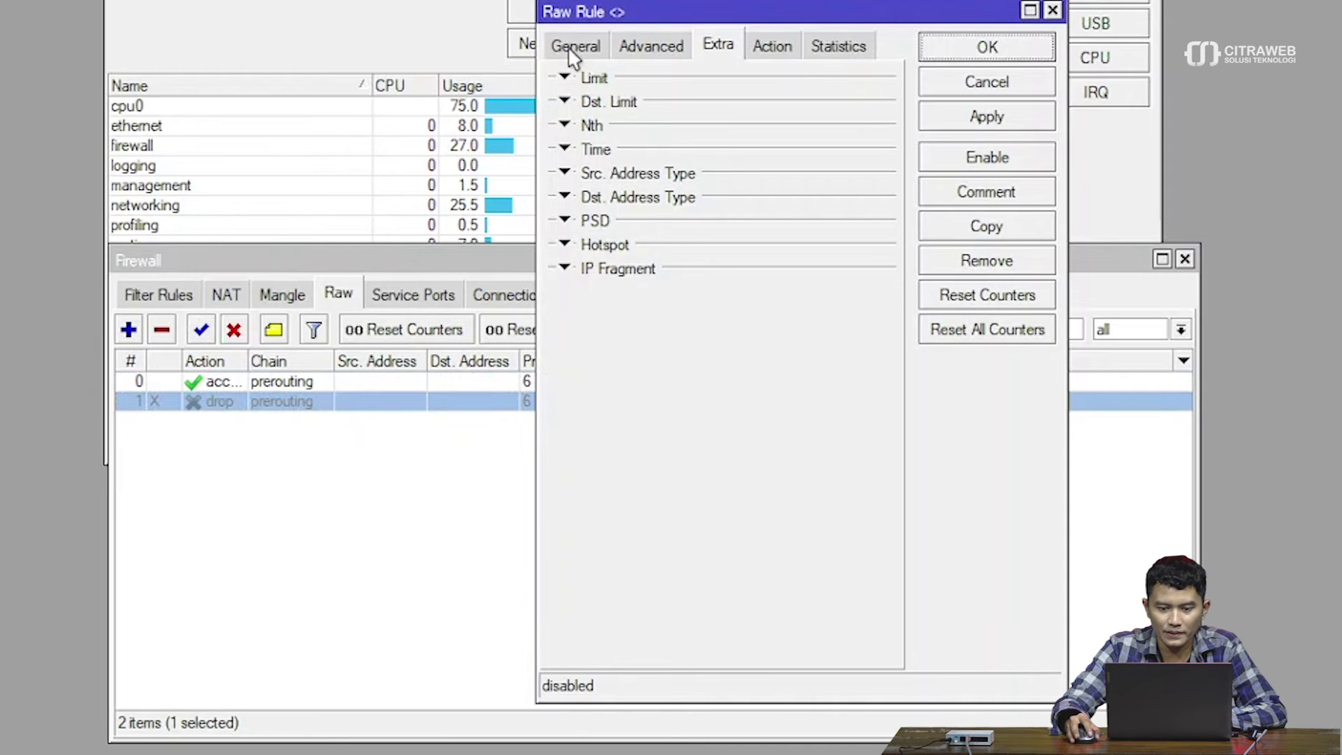
{"action": "left_click", "coordinate": [573, 49]}
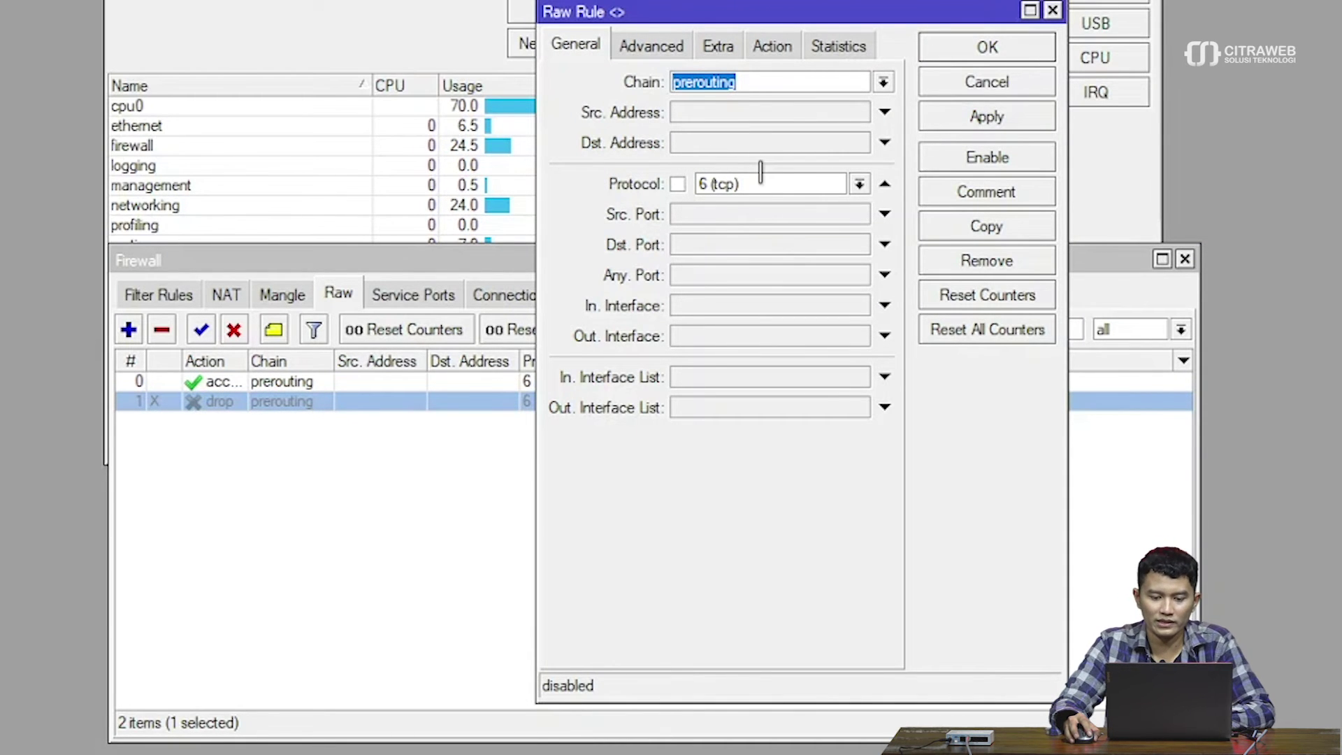
{"action": "left_click", "coordinate": [673, 49]}
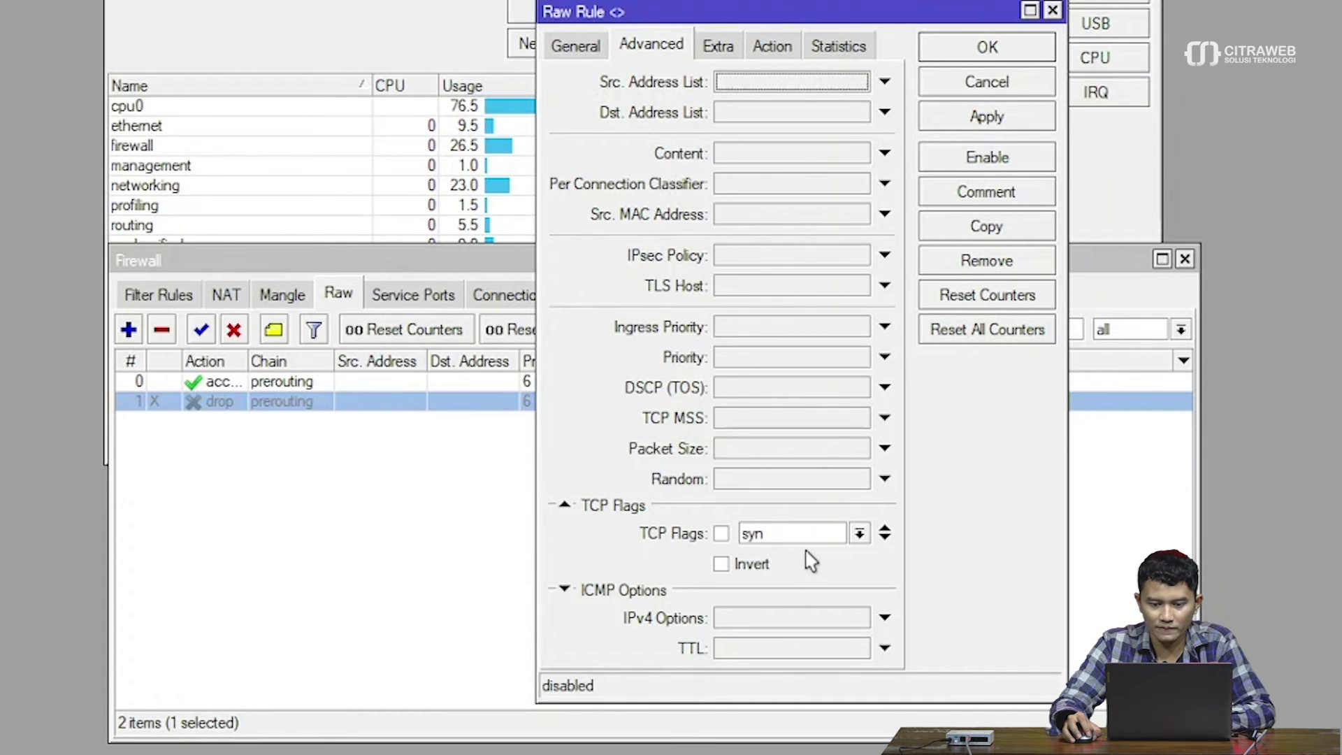
{"action": "left_click", "coordinate": [730, 58]}
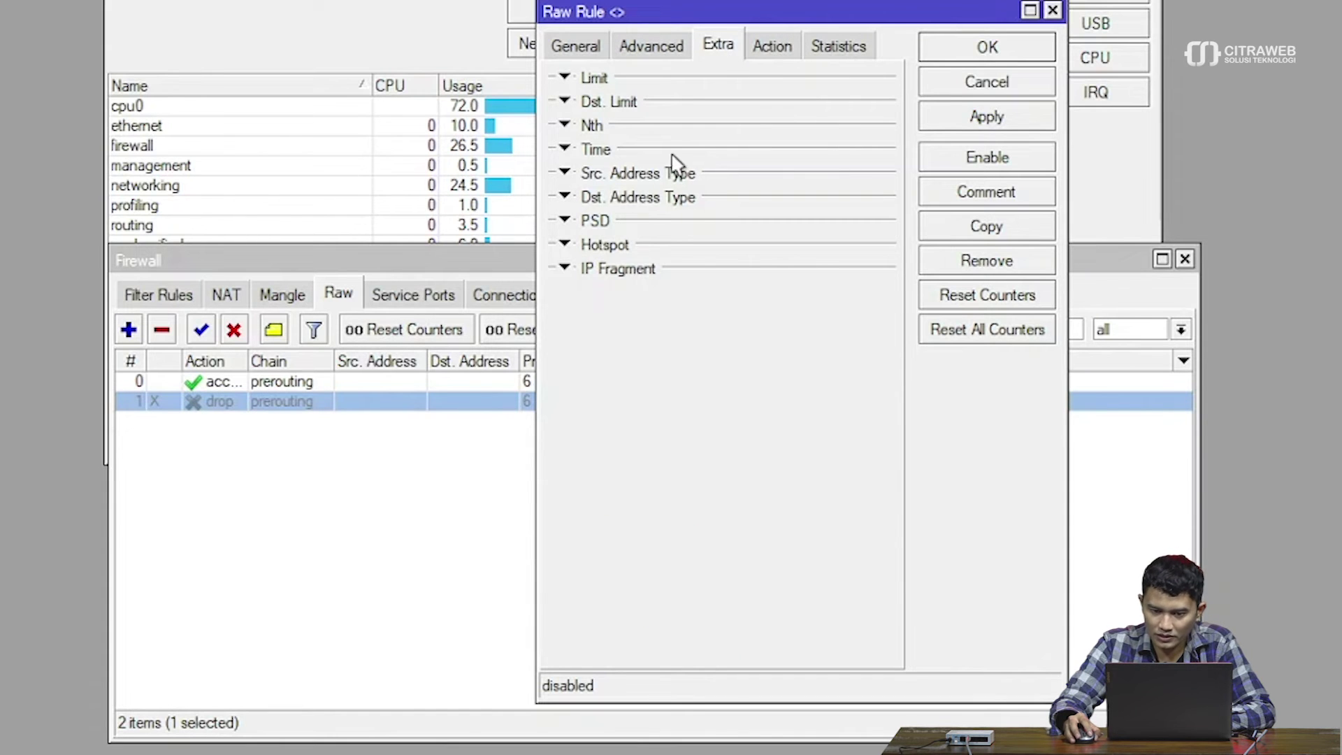
{"action": "left_click", "coordinate": [766, 49]}
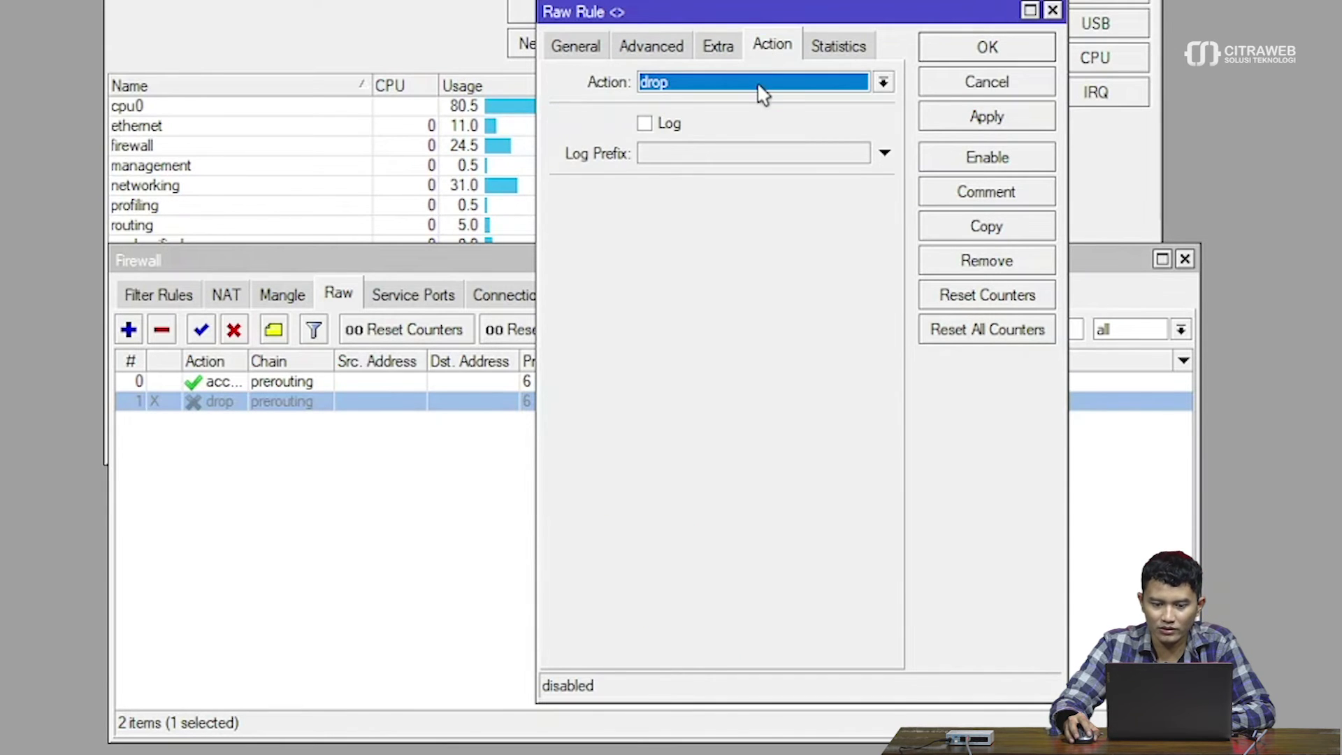
{"action": "left_click", "coordinate": [947, 52]}
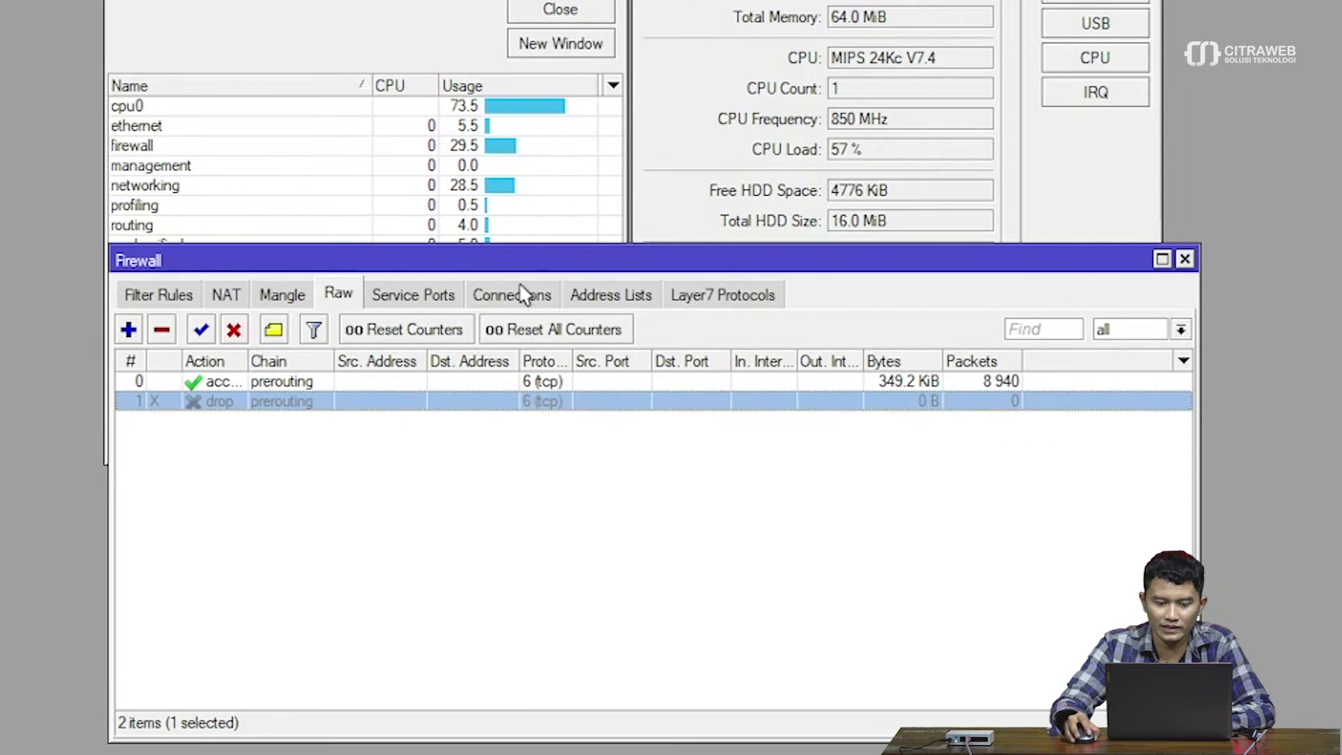
Widen the Action column of the Raw rule list and enable the drop rule
{"action": "left_click", "coordinate": [435, 381]}
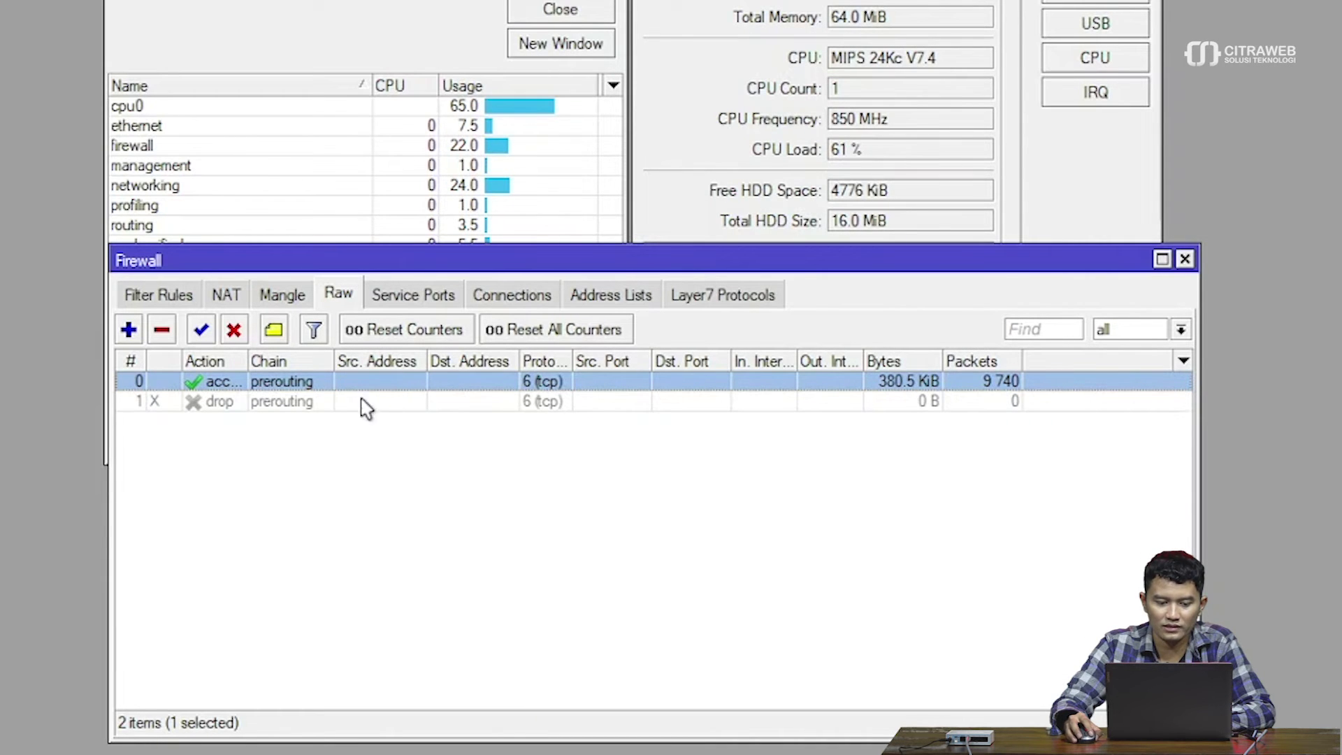
{"action": "double_click", "coordinate": [248, 360]}
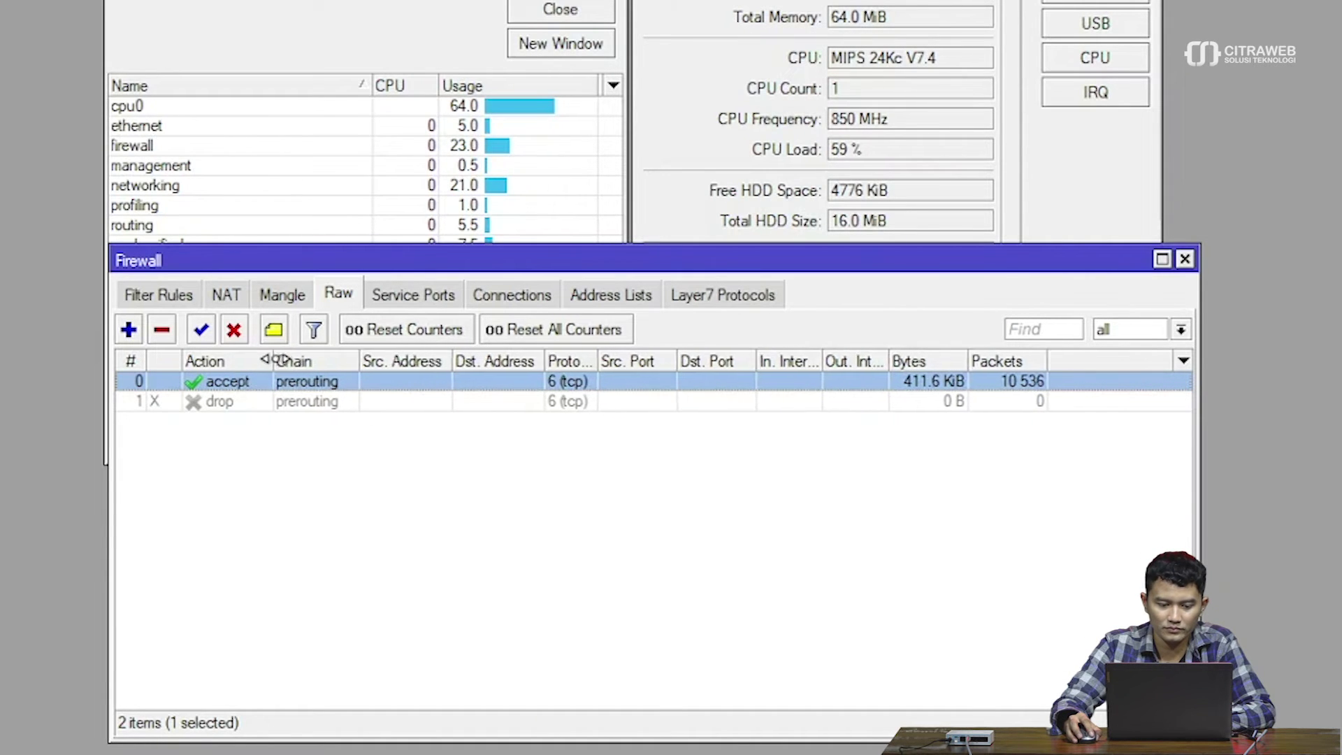
{"action": "left_click", "coordinate": [203, 411]}
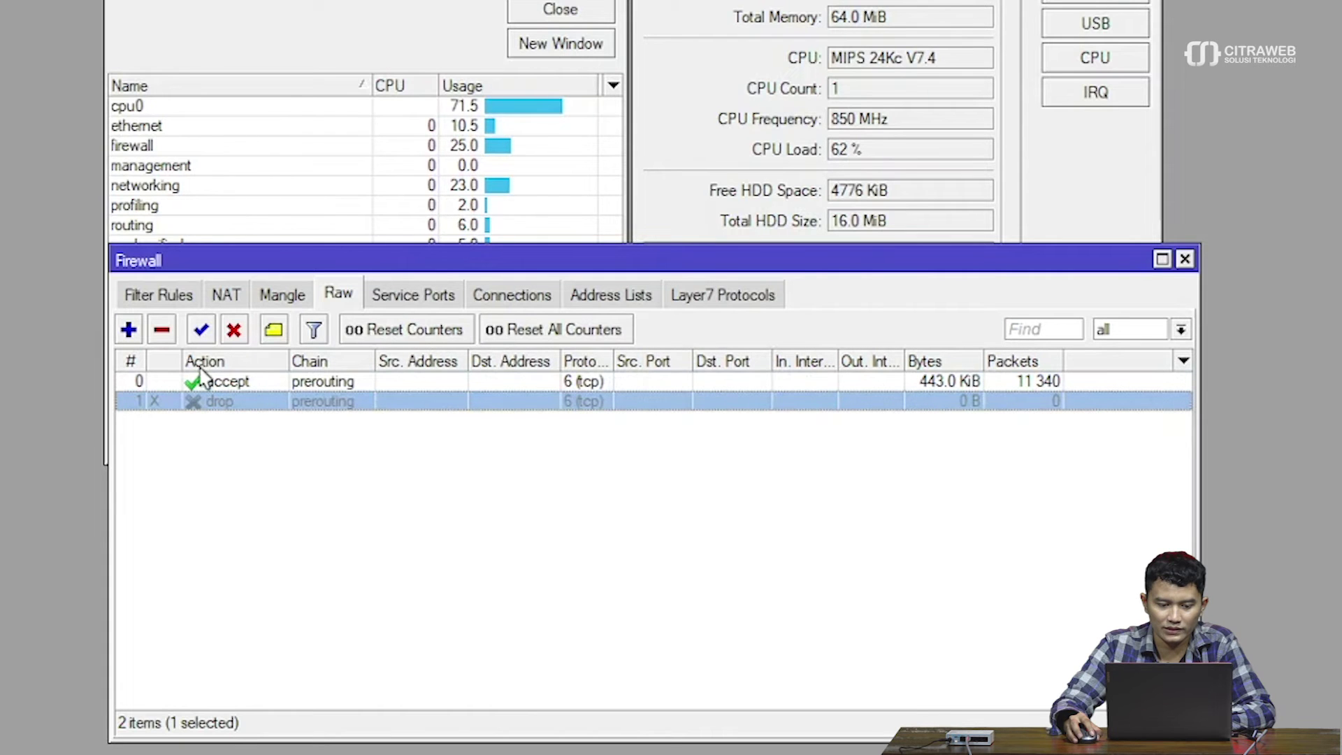
{"action": "left_click", "coordinate": [201, 331]}
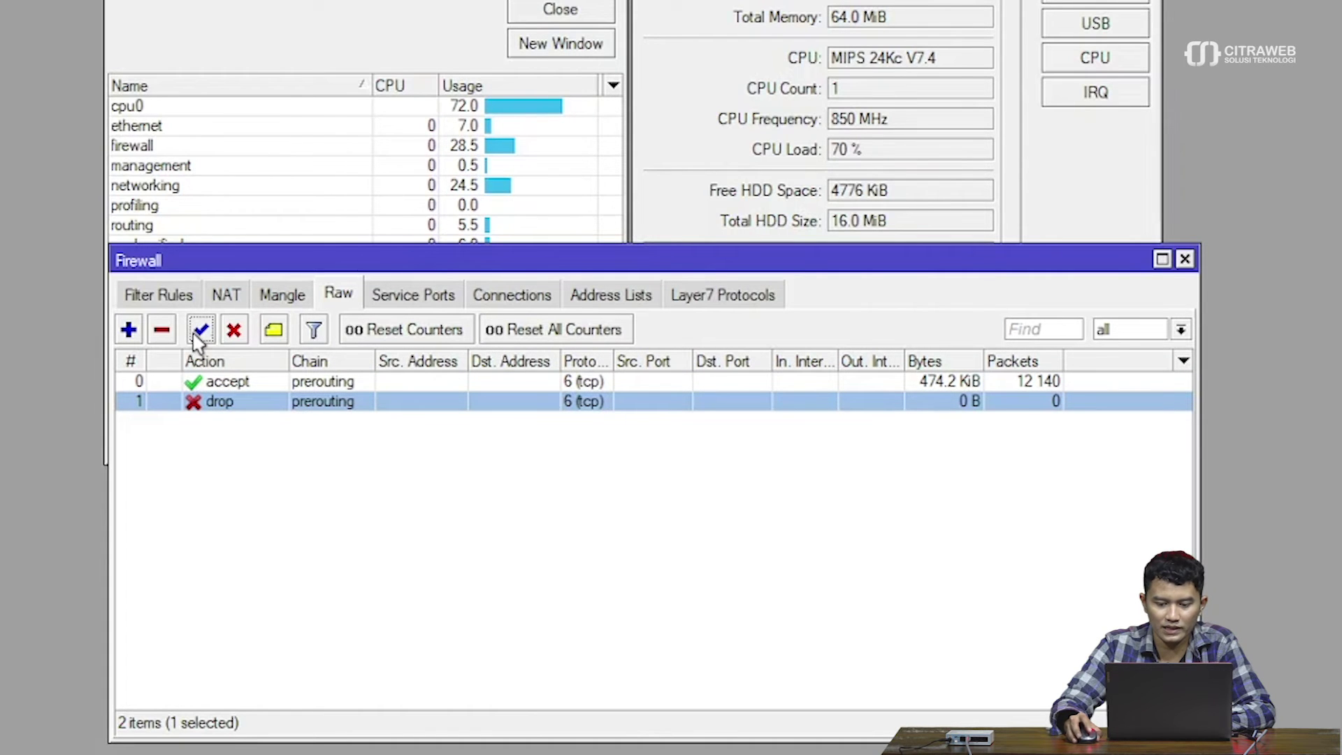
Lower the Firewall window to uncover more of the CPU profile, and select both the accept and drop raw rules
{"action": "left_click_drag", "start_coordinate": [588, 256], "coordinate": [572, 288]}
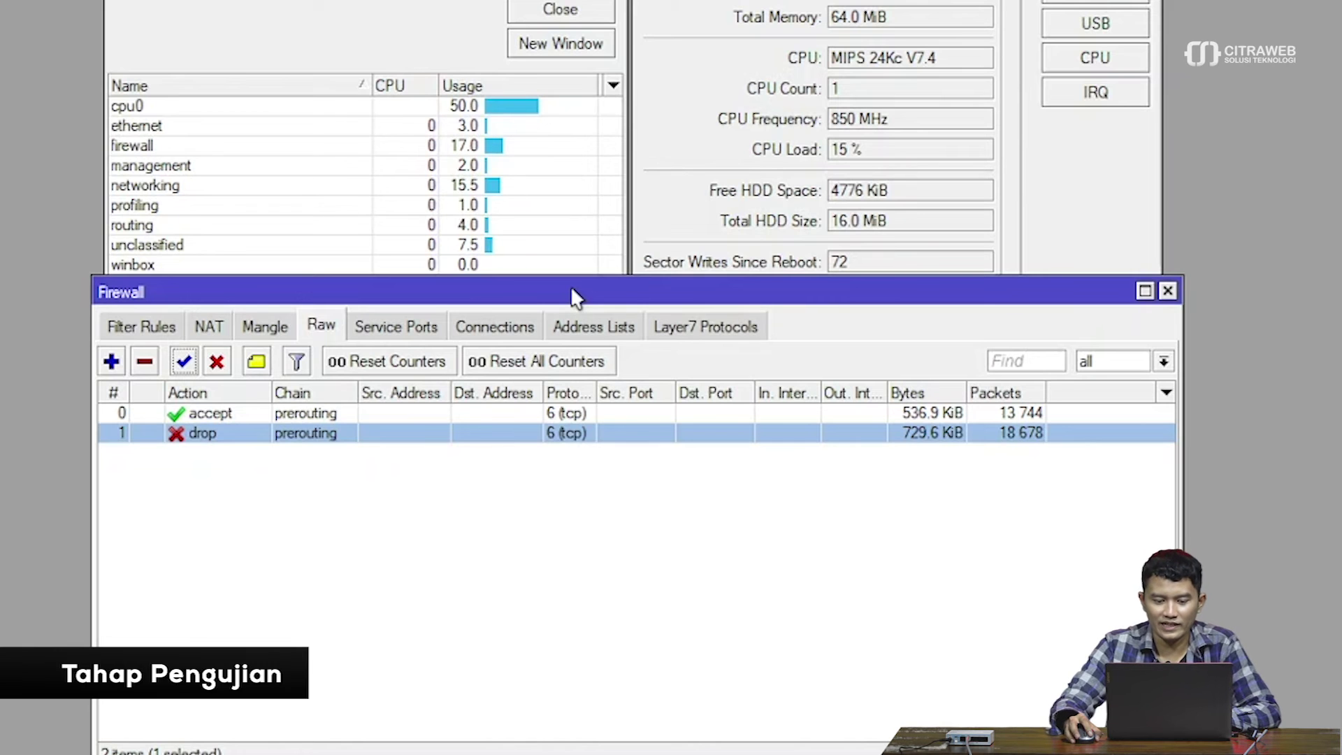
{"action": "left_click_drag", "start_coordinate": [571, 286], "coordinate": [569, 299]}
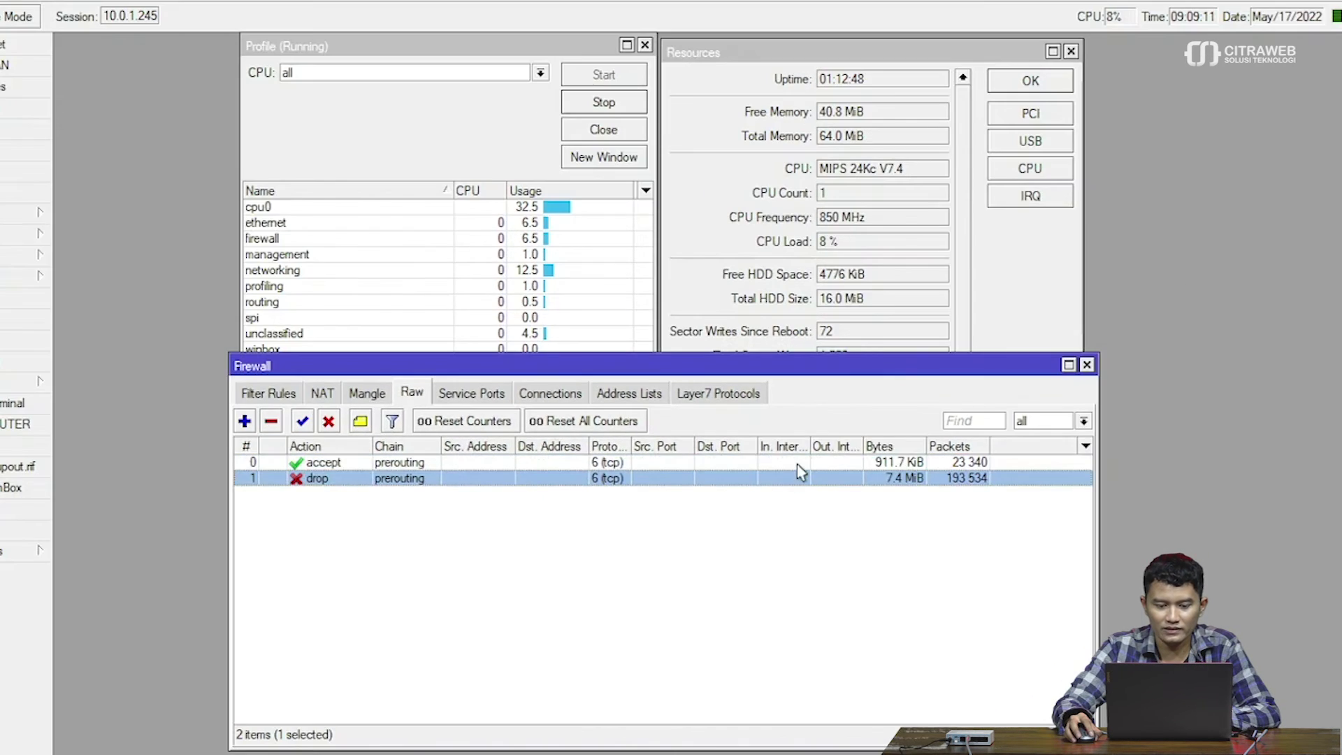
{"action": "left_click", "coordinate": [797, 461], "text": "ctrl"}
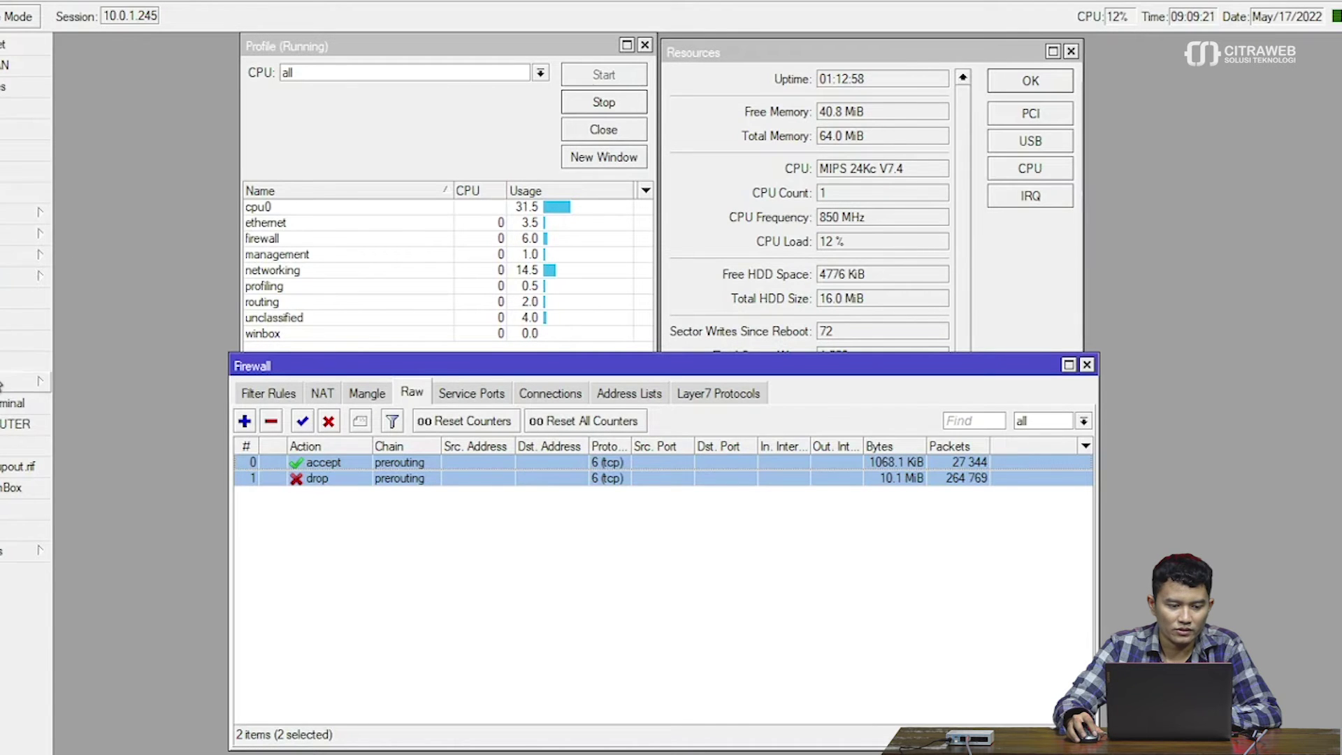
Run Torch on interface ether2 to inspect the incoming TCP traffic to the router's HTTP port, and close the tool
{"action": "left_click", "coordinate": [28, 381]}
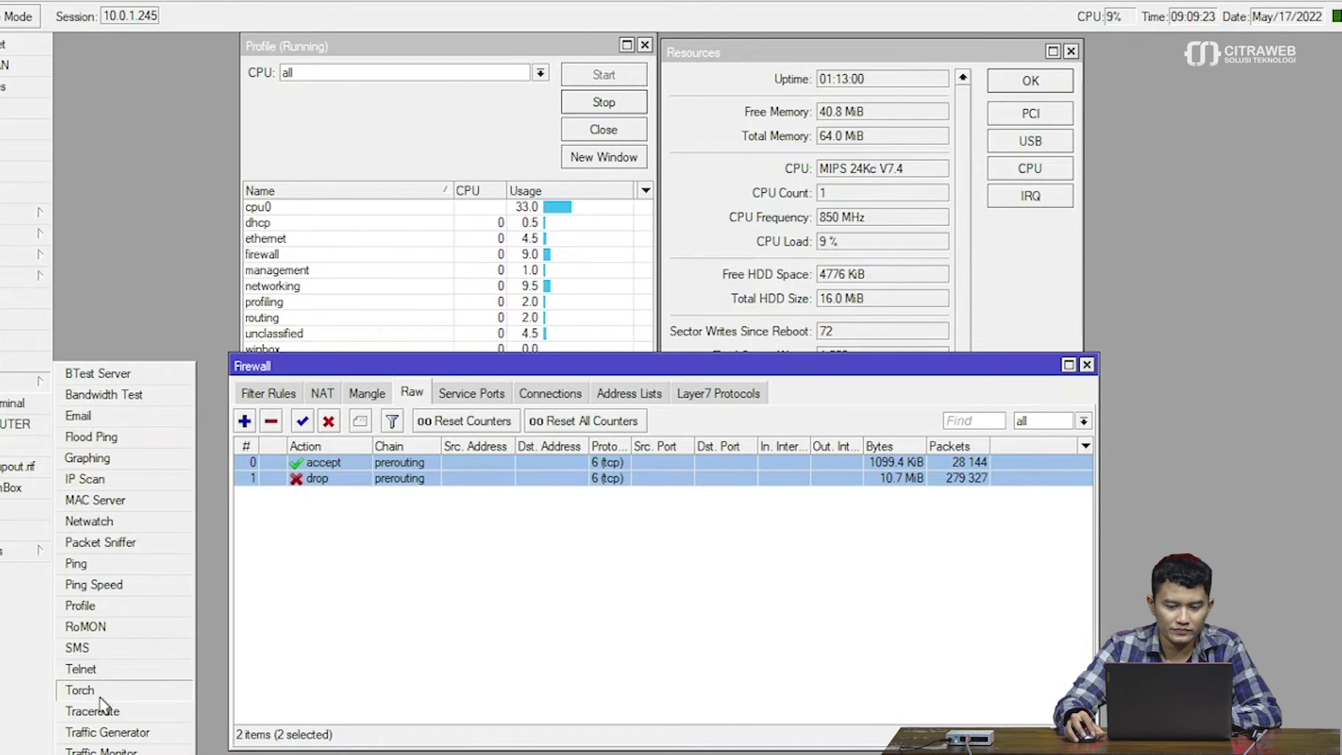
{"action": "left_click", "coordinate": [80, 690]}
{"action": "left_click", "coordinate": [989, 174]}
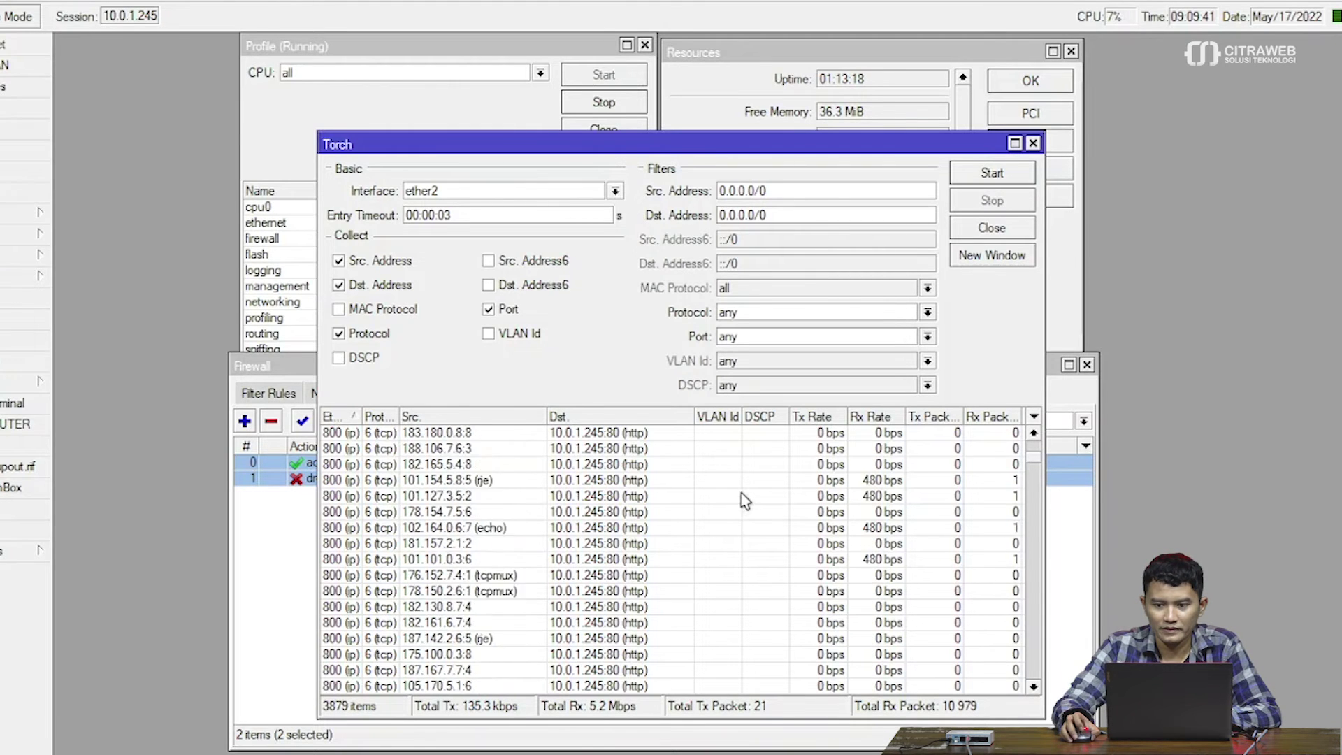
{"action": "left_click", "coordinate": [1033, 144]}
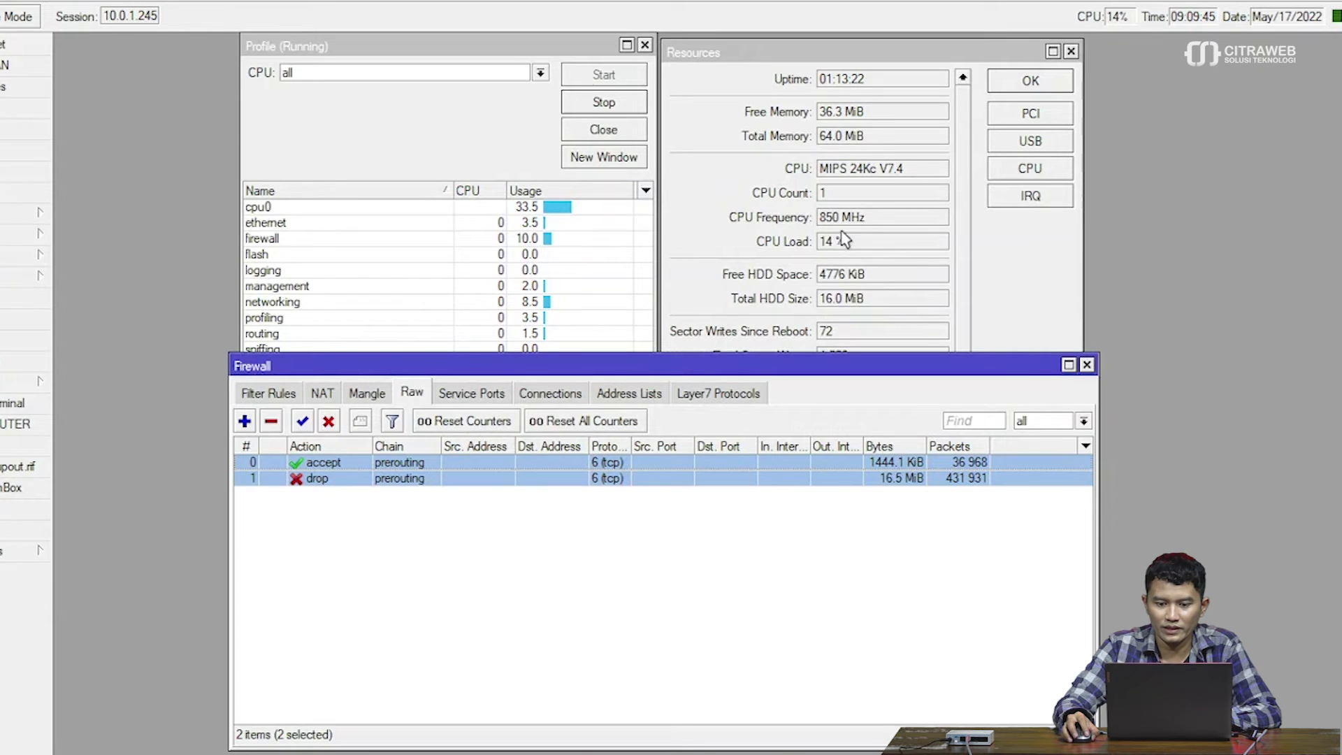
Disable both raw rules to compare the CPU load without them, re-enable them, and shift the Firewall window slightly
{"action": "left_click", "coordinate": [327, 421]}
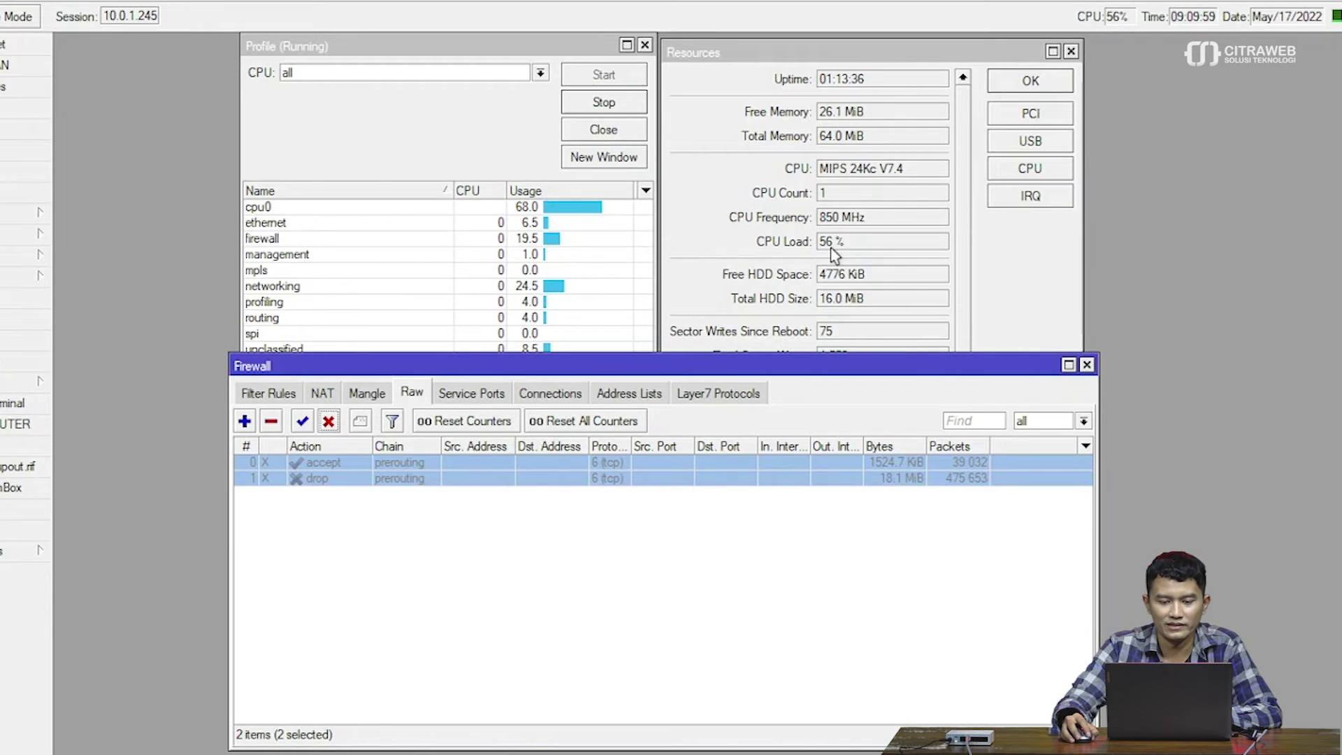
{"action": "left_click", "coordinate": [303, 422]}
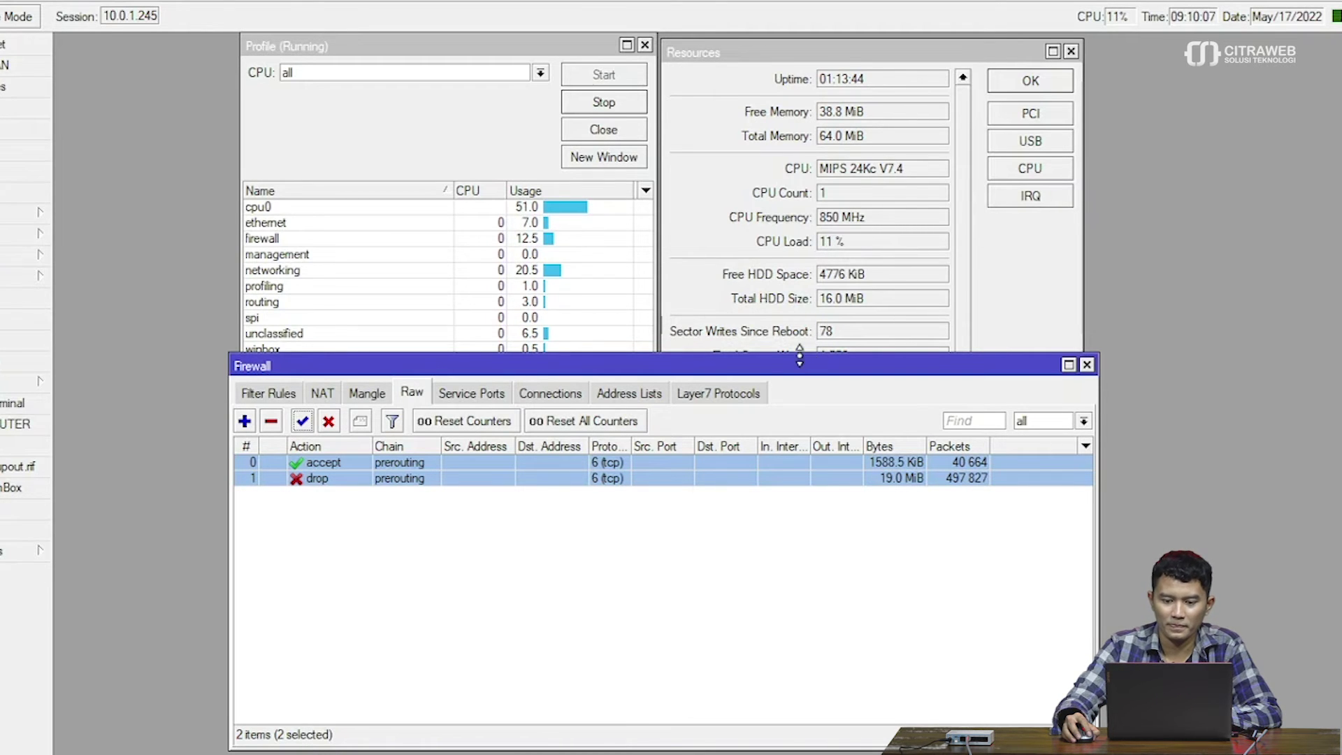
{"action": "left_click_drag", "start_coordinate": [795, 370], "coordinate": [794, 364]}
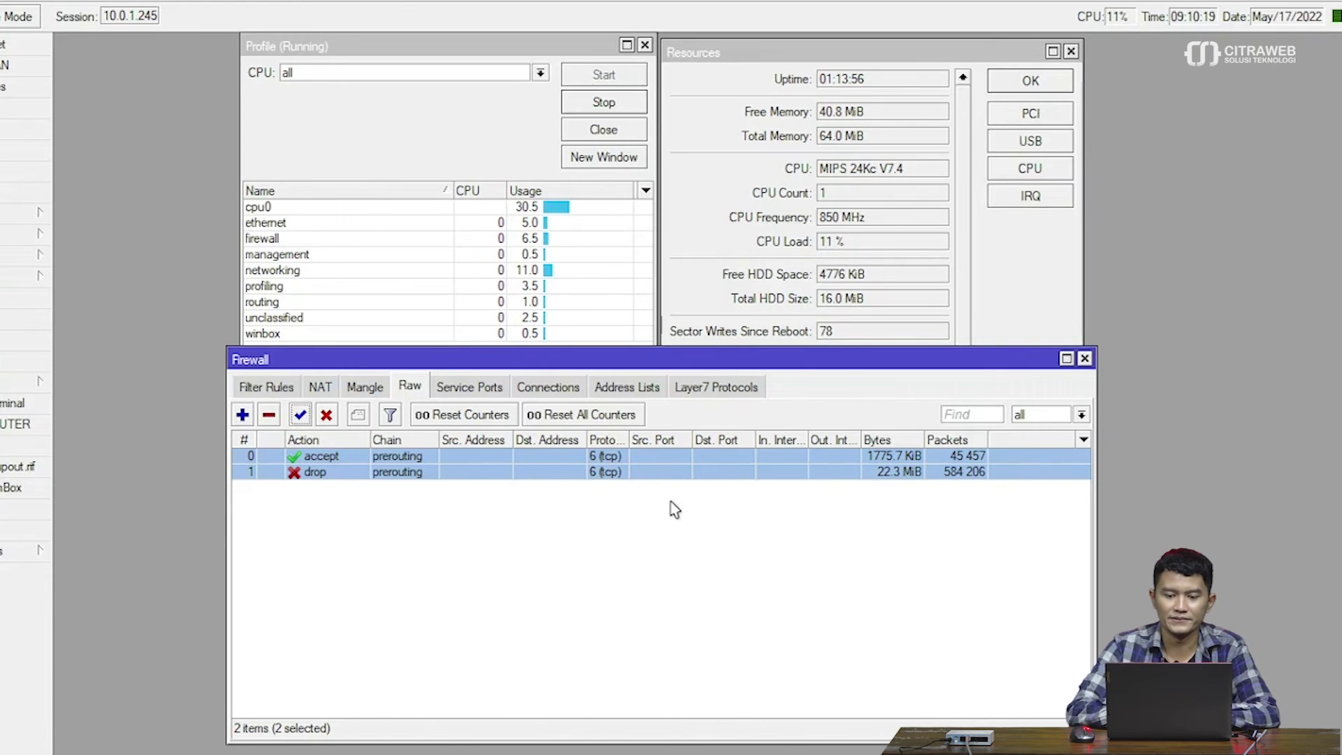
{"action": "left_click_drag", "start_coordinate": [707, 358], "coordinate": [705, 348]}
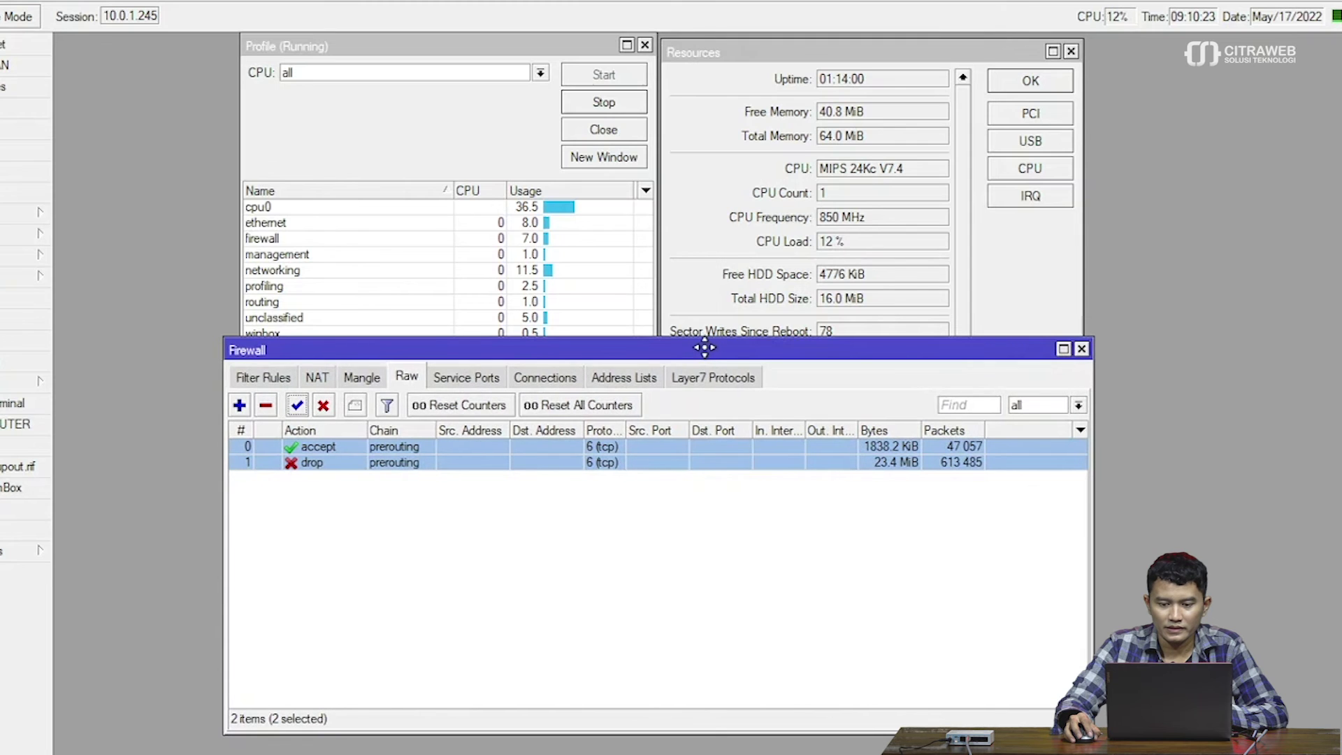